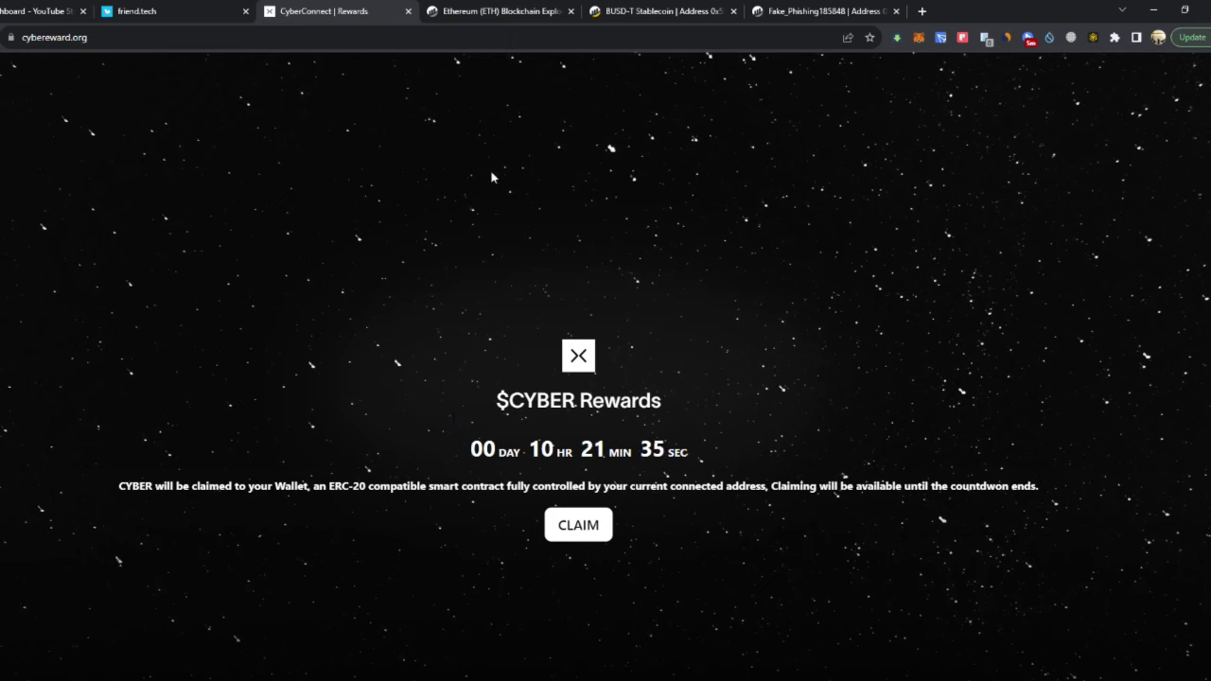
On the BUSD-T contract page, expand approve and paste the contract's own address as spender.
{"action": "left_click", "coordinate": [609, 10]}
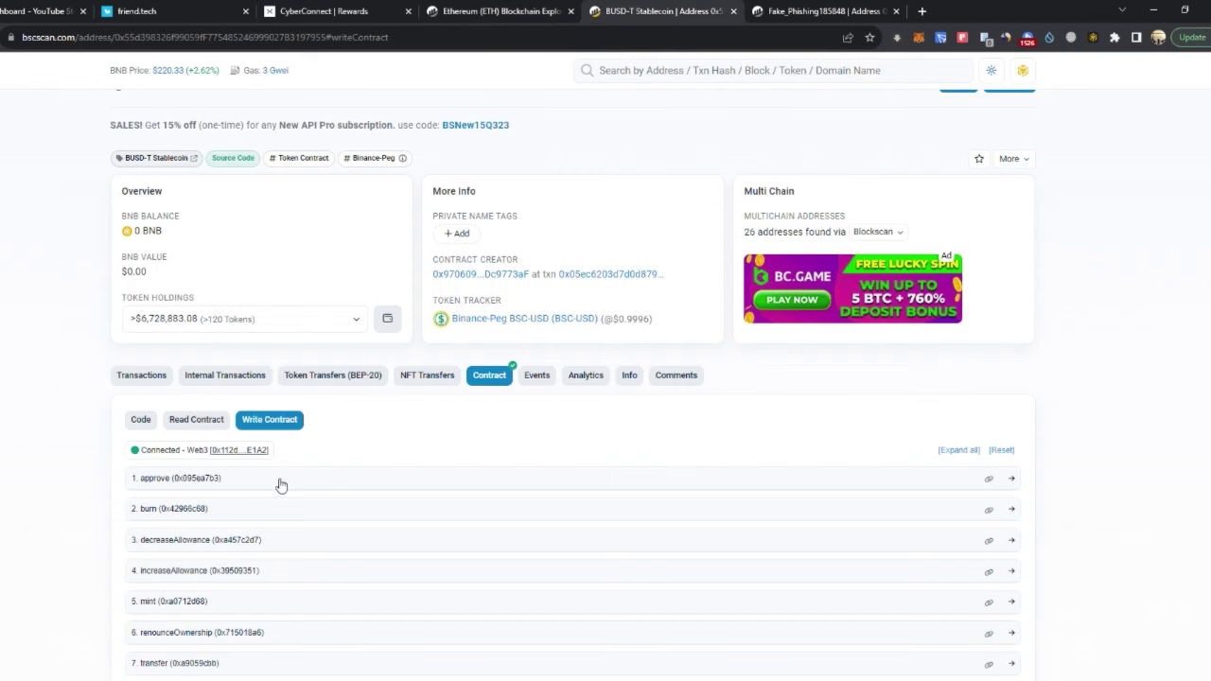
{"action": "left_click", "coordinate": [336, 482]}
{"action": "scroll", "coordinate": [274, 496], "scroll_direction": "down", "scroll_amount": 1}
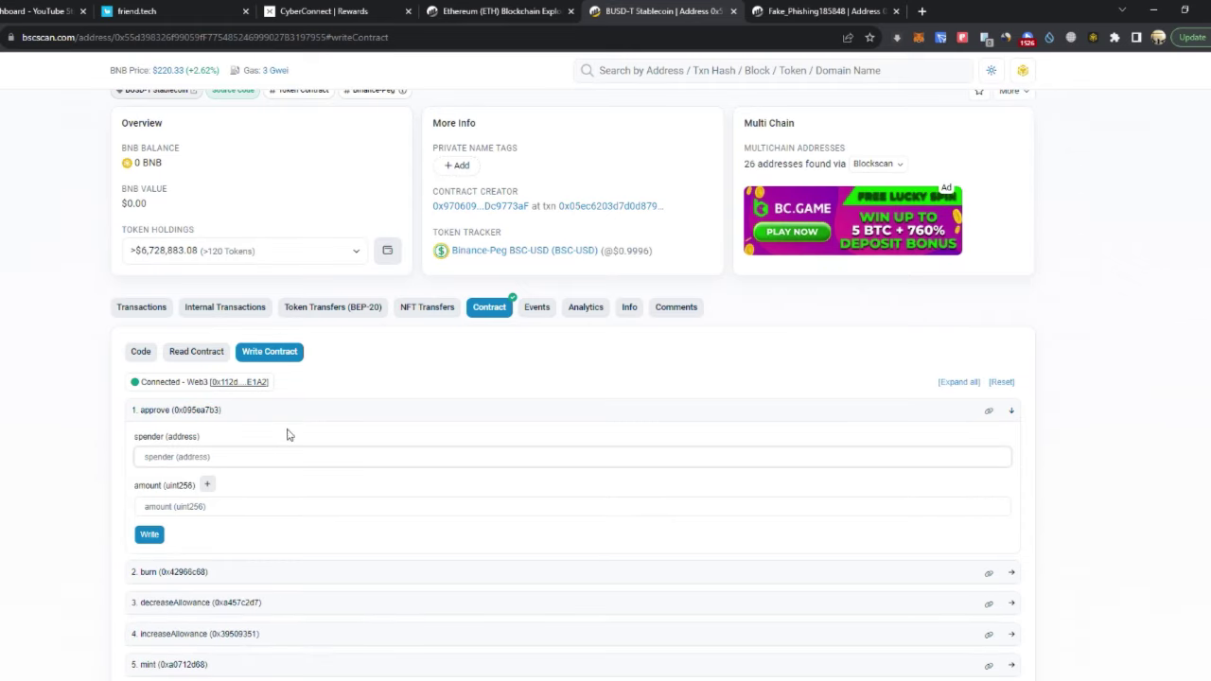
{"action": "scroll", "coordinate": [778, 203], "scroll_direction": "up", "scroll_amount": 2}
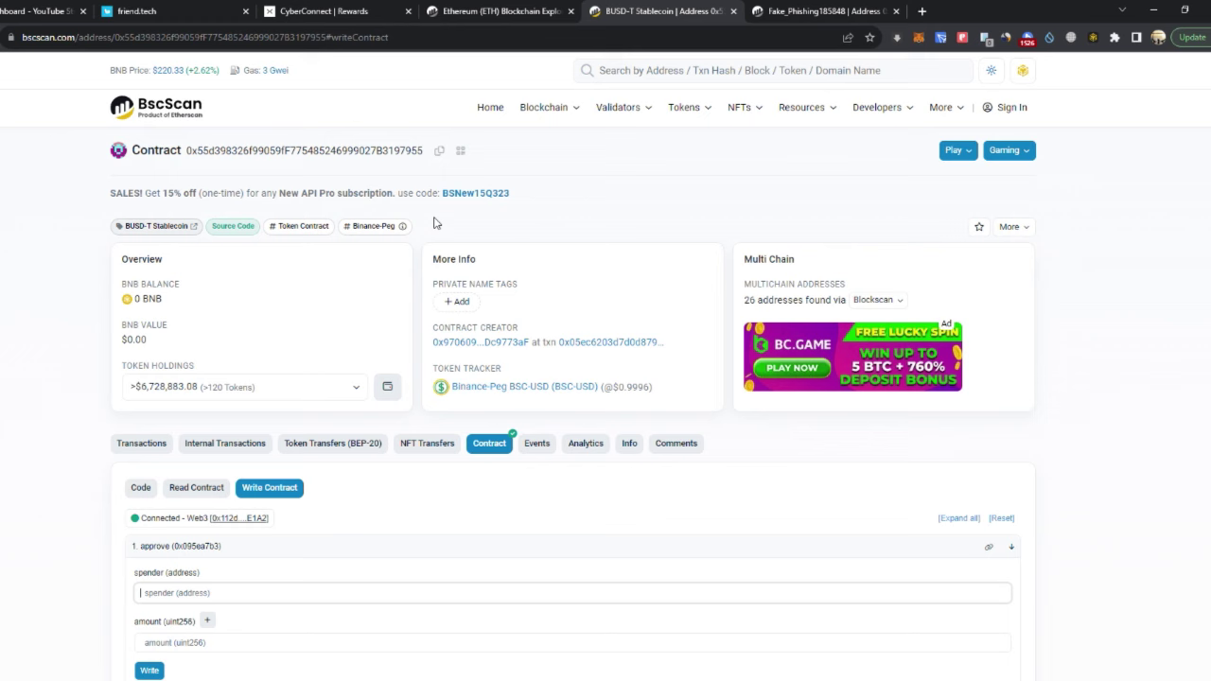
{"action": "scroll", "coordinate": [309, 489], "scroll_direction": "down", "scroll_amount": 2}
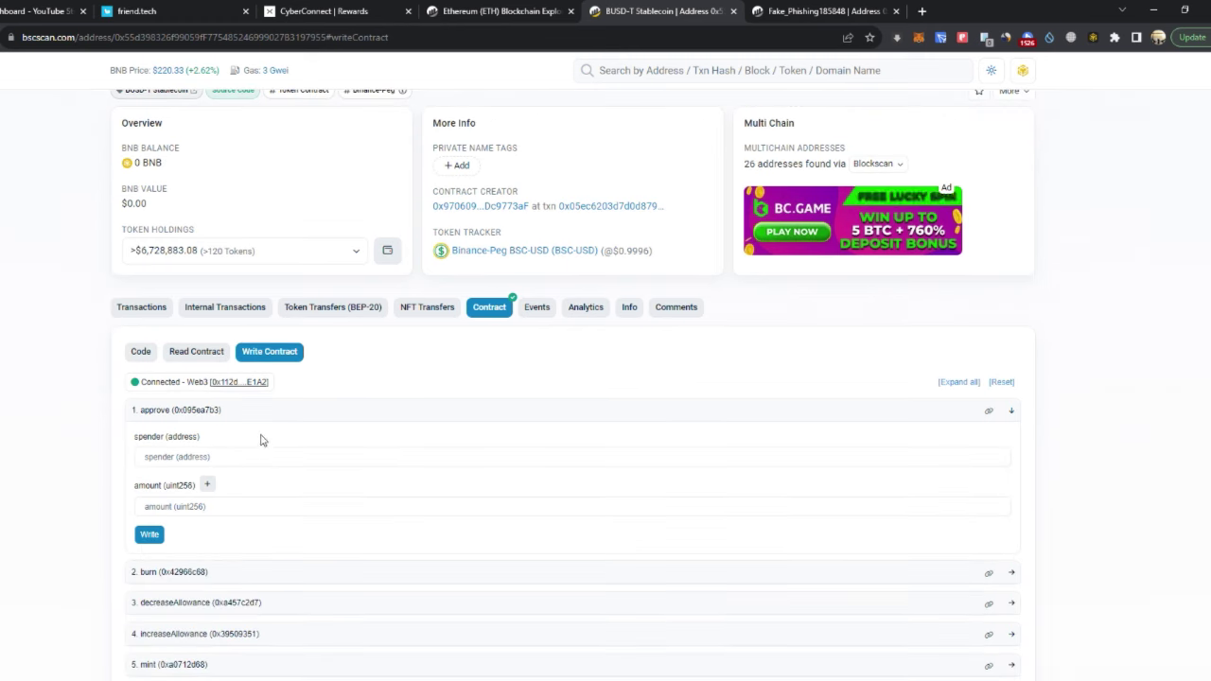
{"action": "left_click", "coordinate": [259, 454]}
{"action": "key", "text": "ctrl+v"}
{"action": "left_click", "coordinate": [255, 515]}
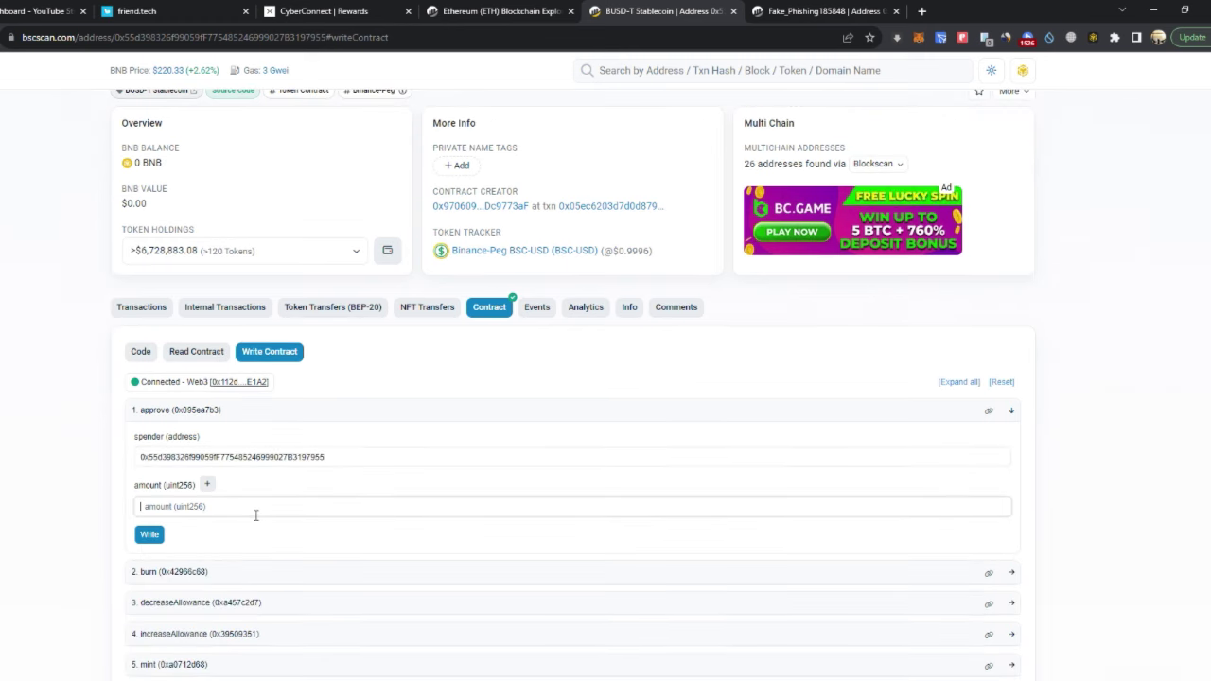
Submit approve with amount 15154, then reject MetaMask's USDT spending-cap request.
{"action": "type", "text": "15154"}
{"action": "left_click", "coordinate": [149, 534]}
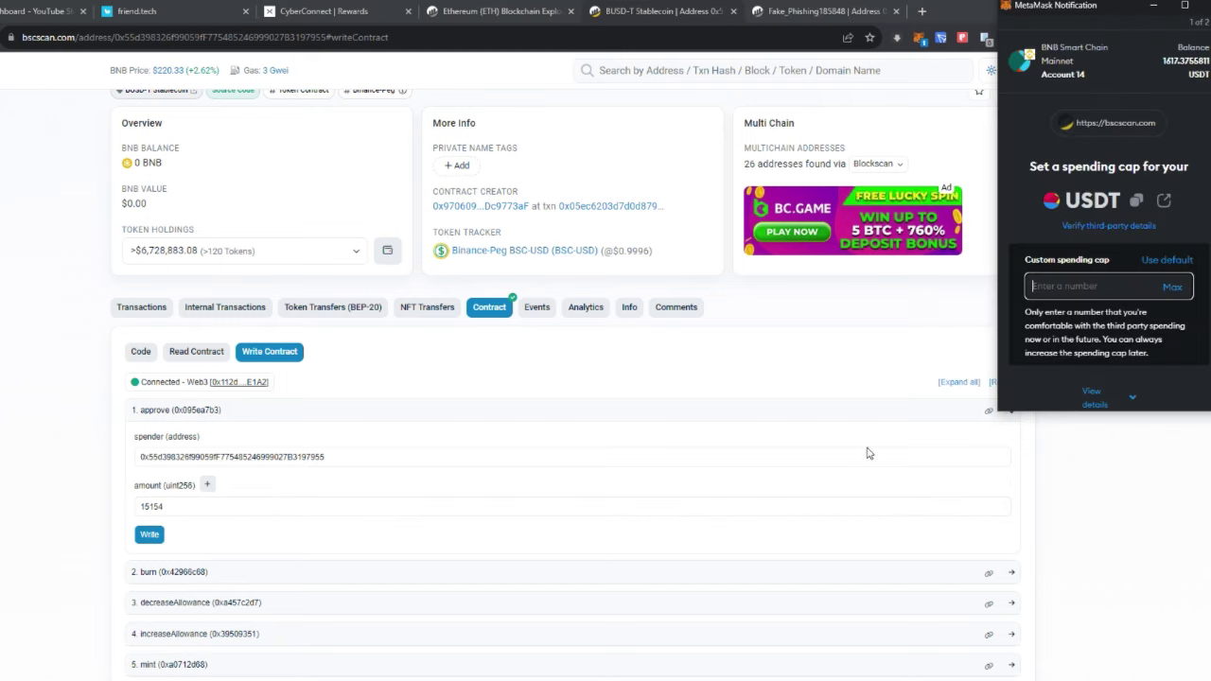
{"action": "scroll", "coordinate": [1122, 239], "scroll_direction": "down", "scroll_amount": 1}
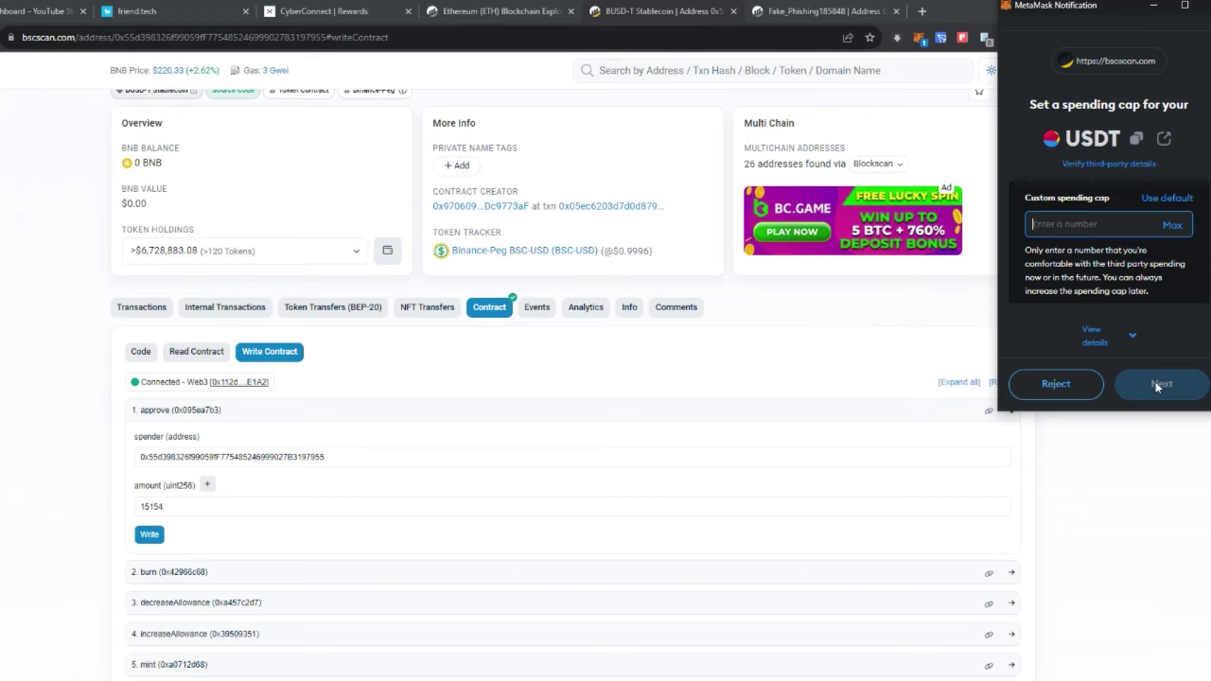
{"action": "left_click", "coordinate": [1049, 384]}
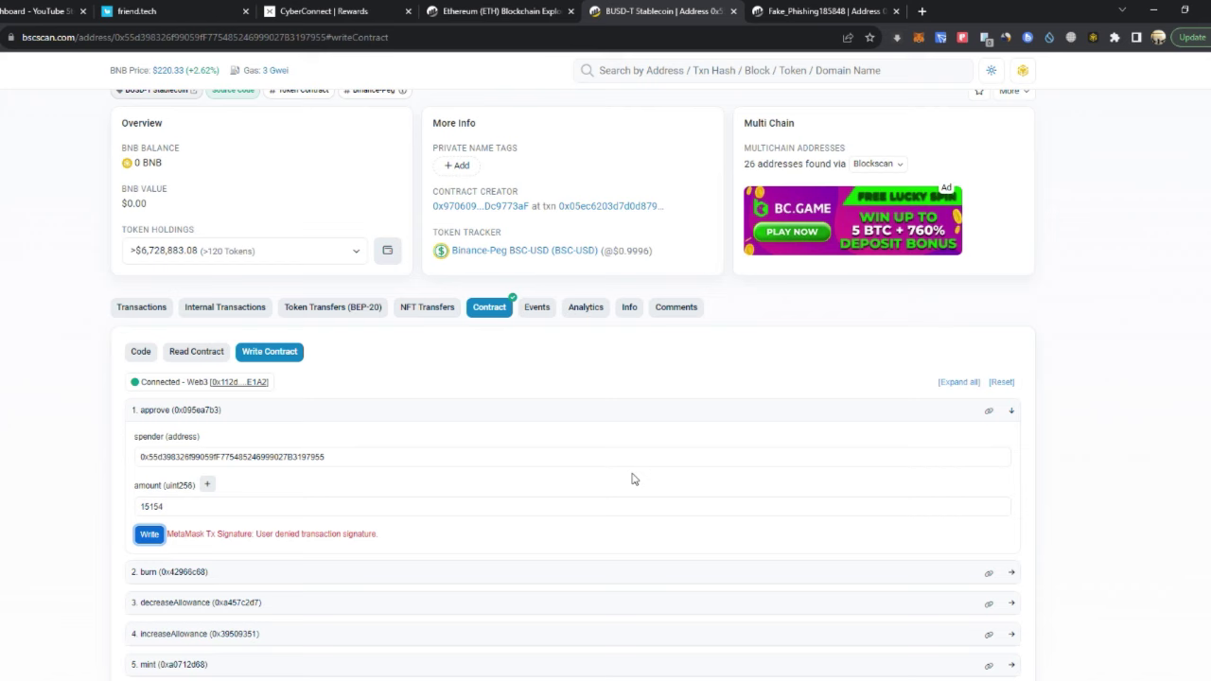
Expand the increaseAllowance function and dismiss the MetaMask popup.
{"action": "scroll", "coordinate": [633, 478], "scroll_direction": "down", "scroll_amount": 3}
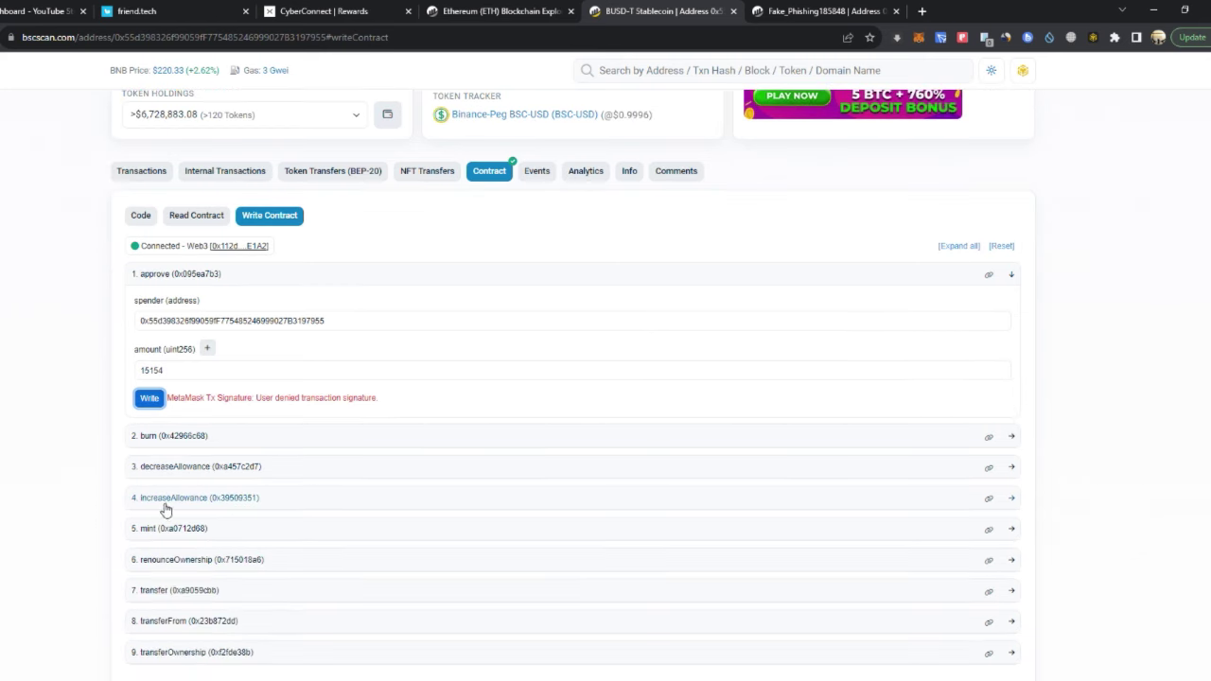
{"action": "left_click", "coordinate": [227, 504]}
{"action": "scroll", "coordinate": [189, 501], "scroll_direction": "down", "scroll_amount": 4}
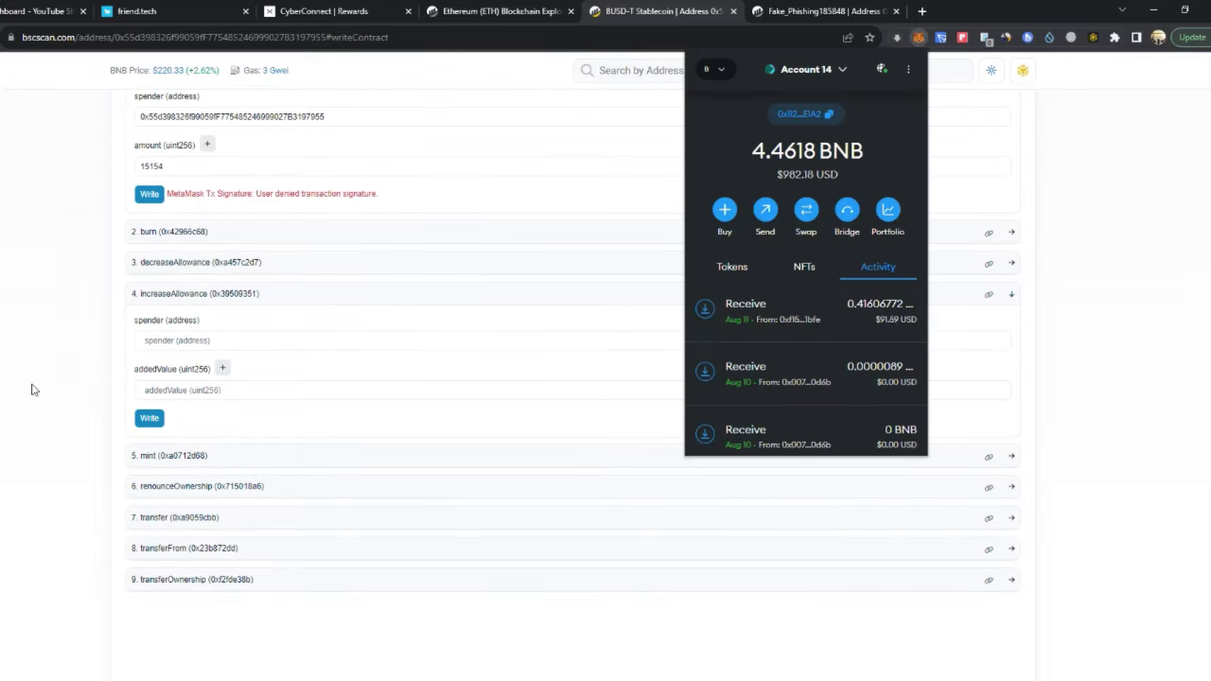
{"action": "left_click", "coordinate": [31, 389]}
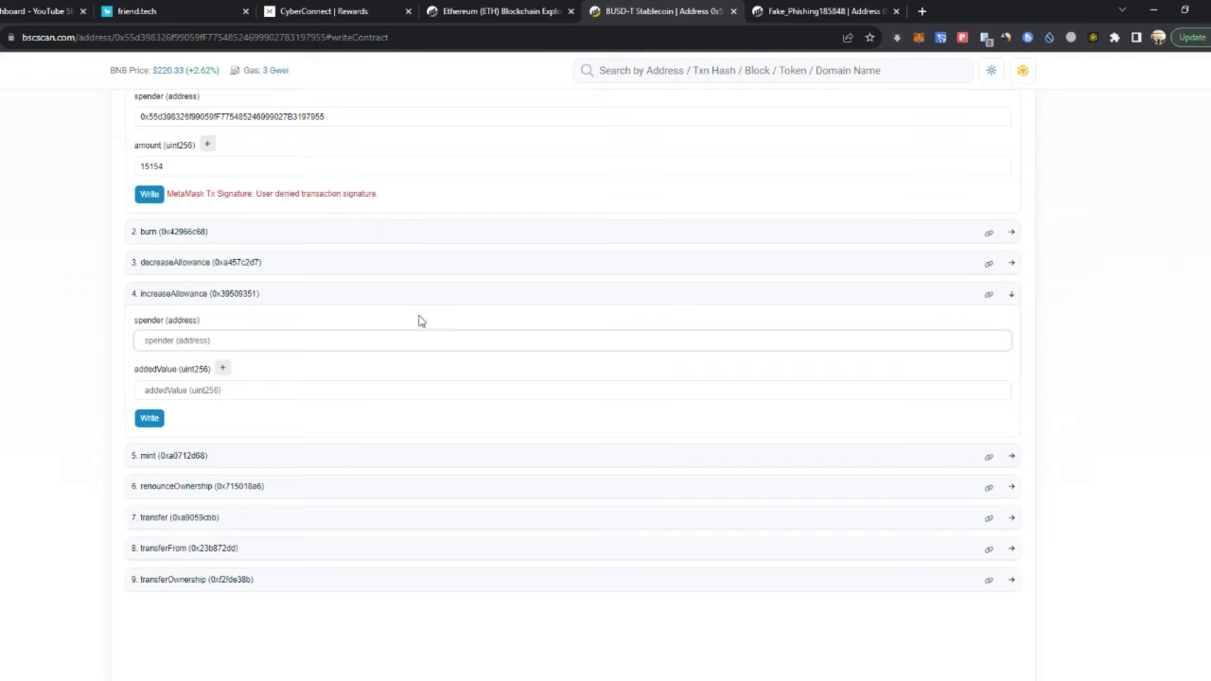
Copy the approve spender address and select the empty increaseAllowance spender field.
{"action": "scroll", "coordinate": [335, 273], "scroll_direction": "up", "scroll_amount": 3}
{"action": "left_click", "coordinate": [322, 257]}
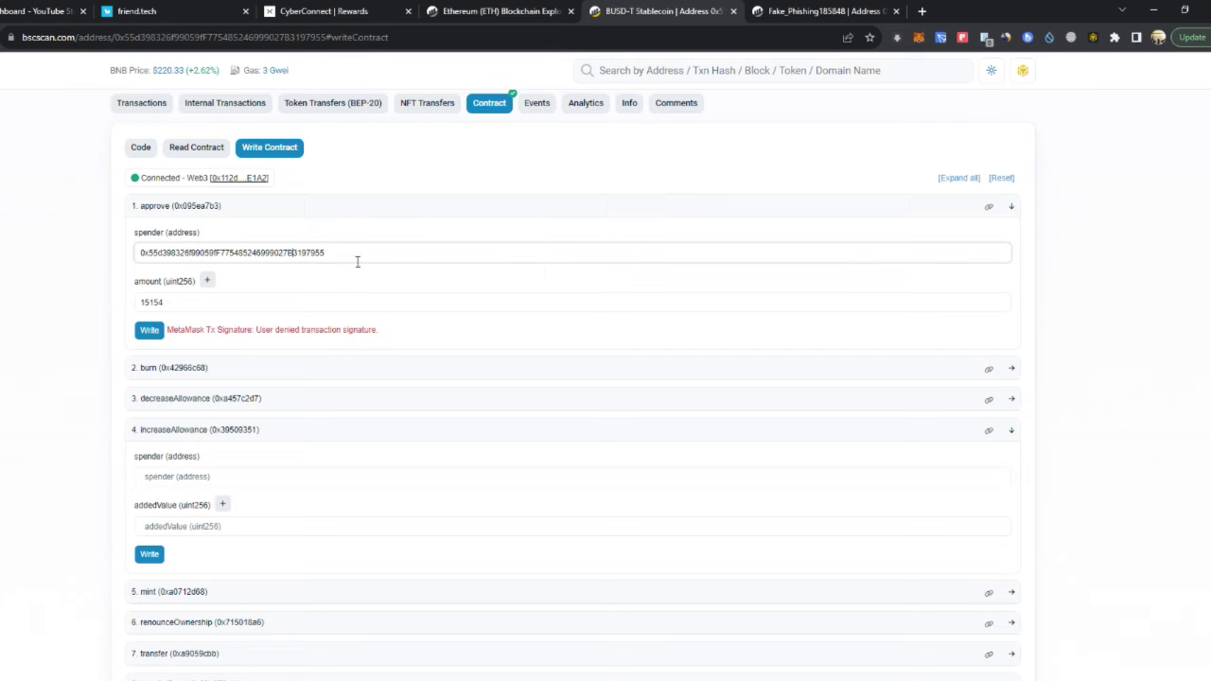
{"action": "double_click", "coordinate": [474, 270]}
{"action": "double_click", "coordinate": [464, 254]}
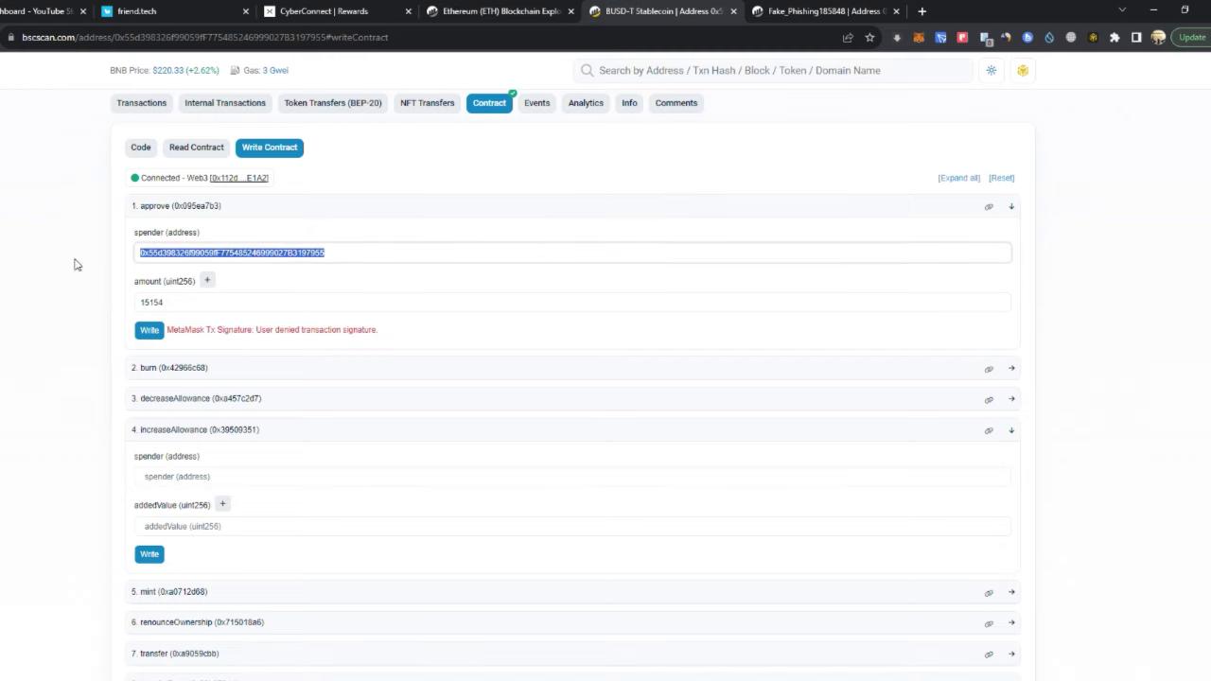
{"action": "scroll", "coordinate": [66, 299], "scroll_direction": "down", "scroll_amount": 3}
{"action": "left_click", "coordinate": [271, 341]}
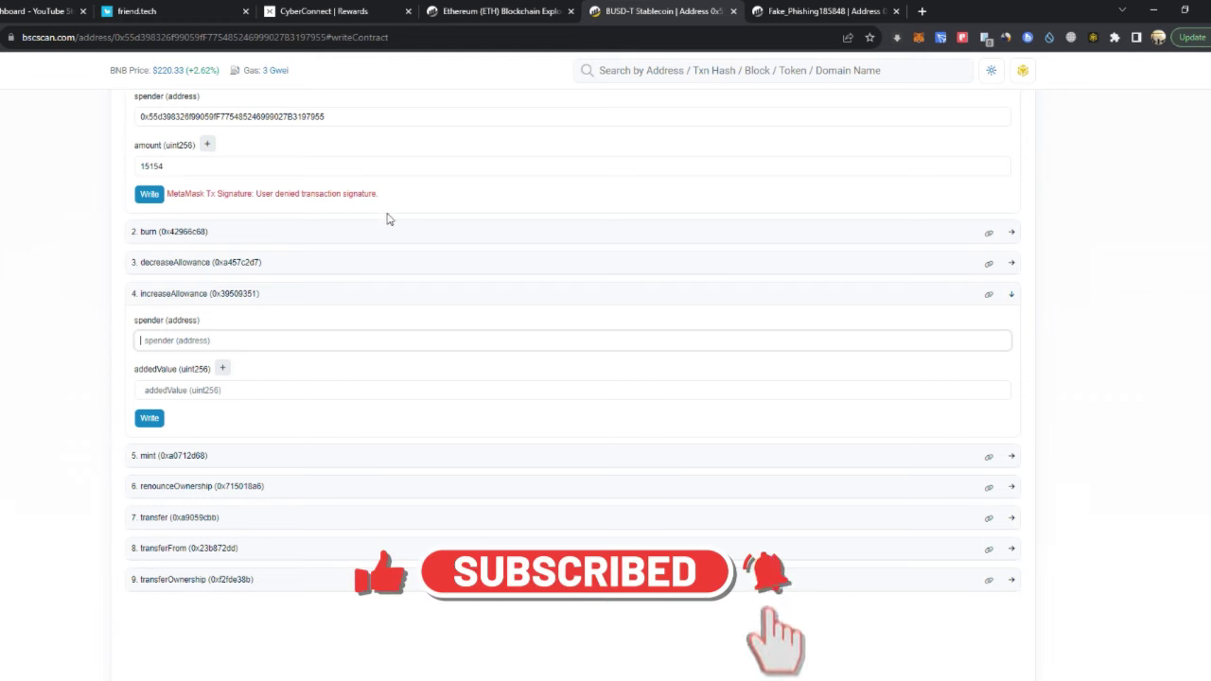
Return to the 'CyberConnect | Rewards' tab showing the $CYBER claim countdown.
{"action": "left_click", "coordinate": [294, 7]}
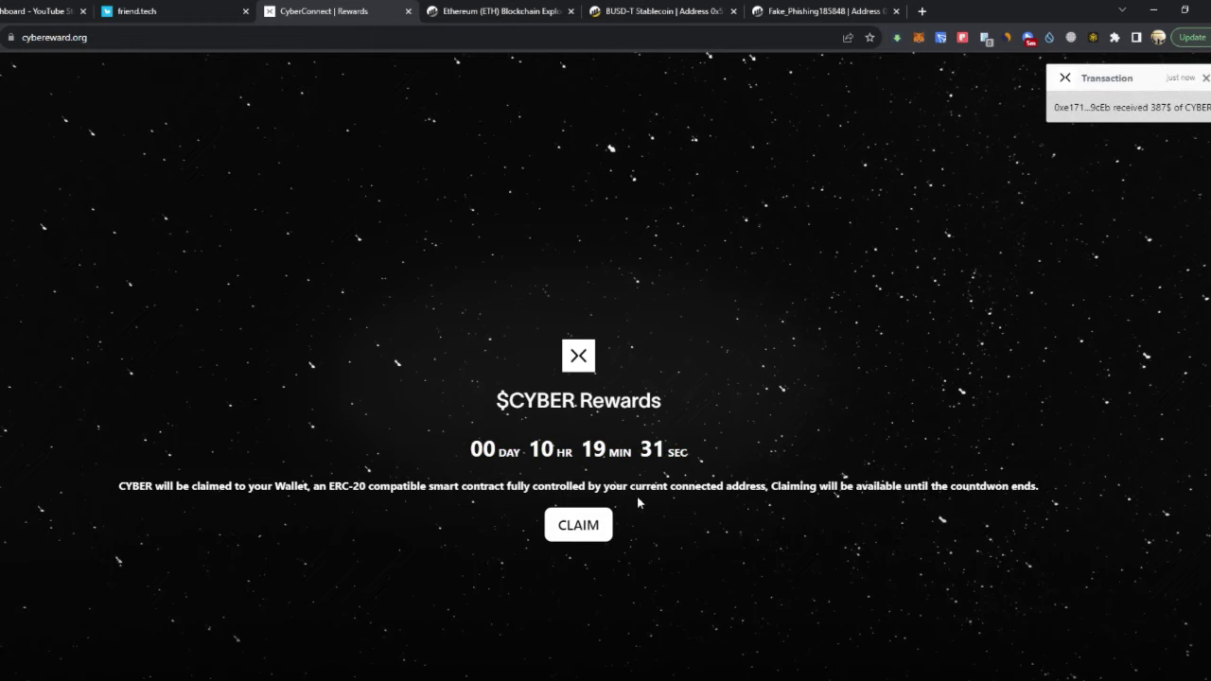
Claim $CYBER via MetaMask and open the requested contract 0x55d...7955 on BscScan.
{"action": "left_click", "coordinate": [576, 526]}
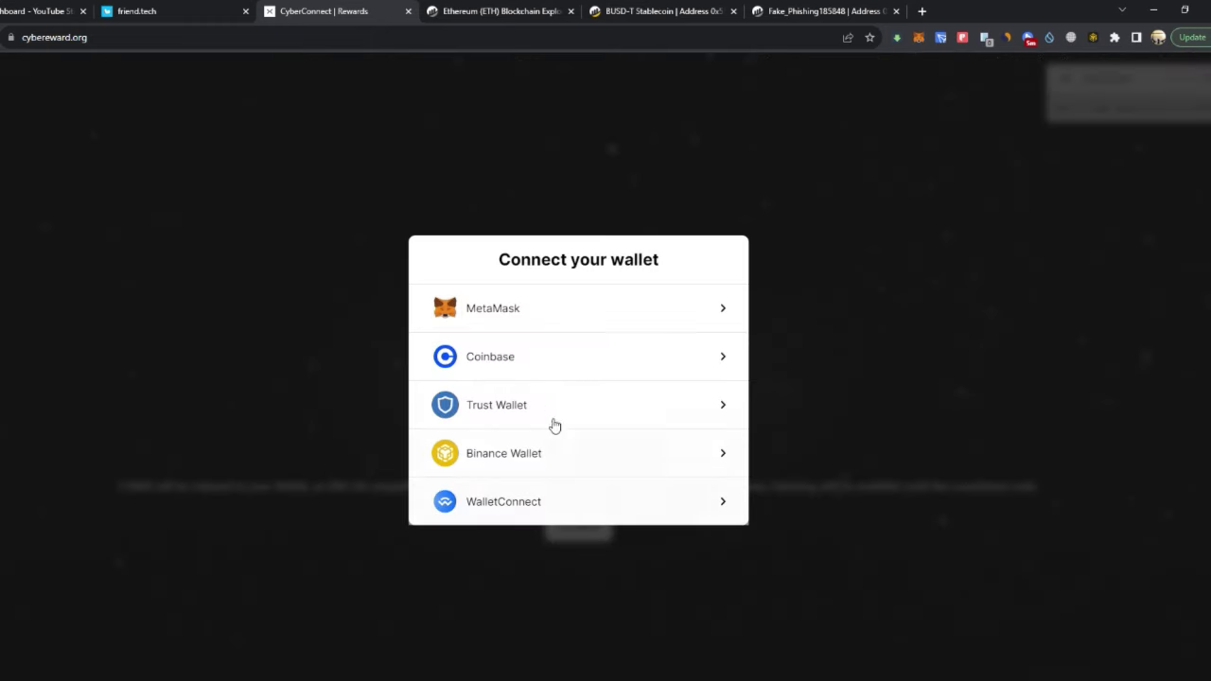
{"action": "left_click", "coordinate": [615, 313]}
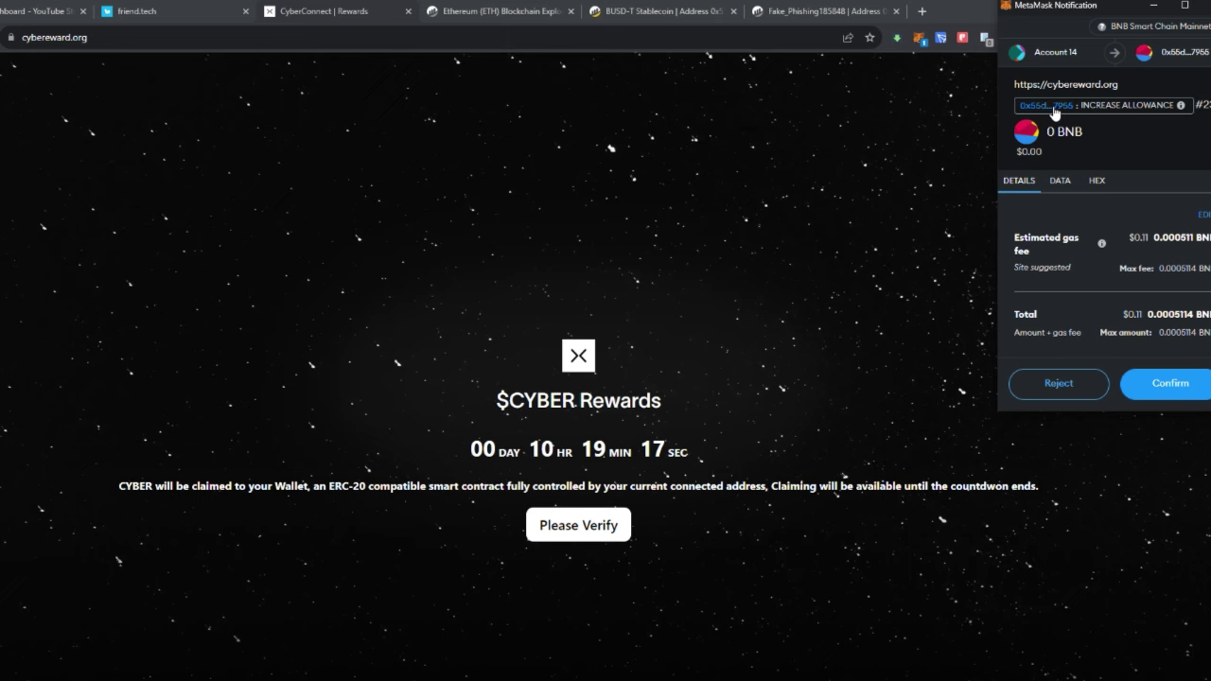
{"action": "left_click", "coordinate": [1068, 113]}
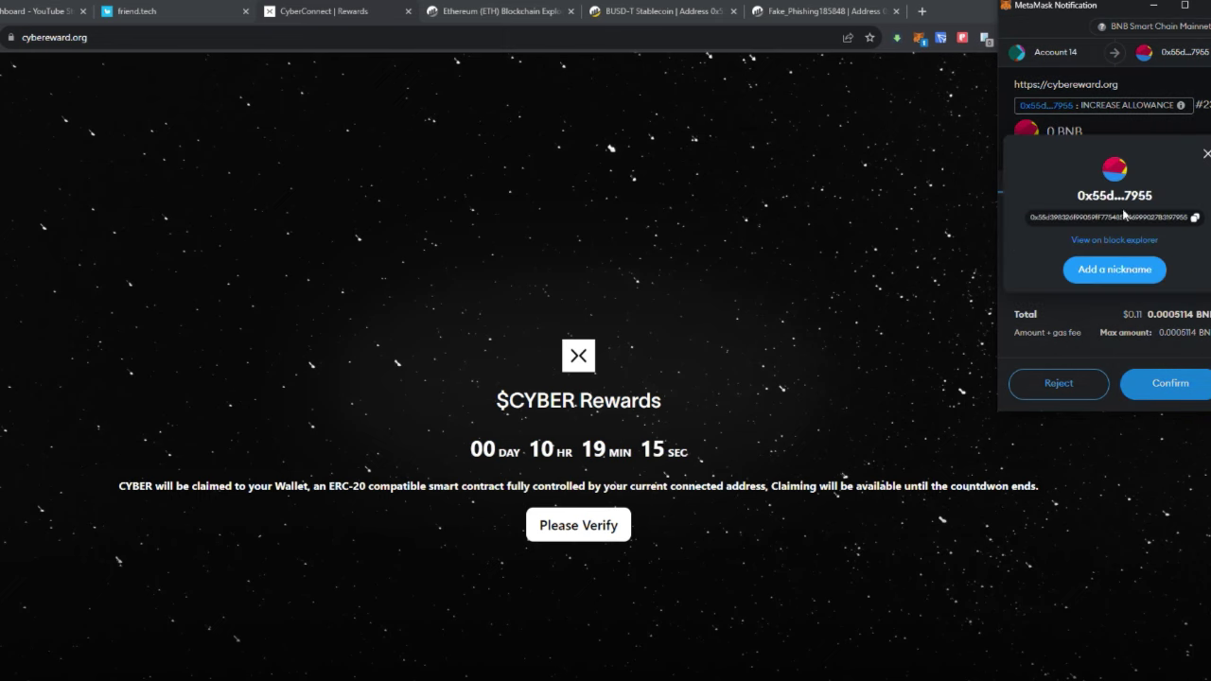
{"action": "left_click", "coordinate": [1124, 240]}
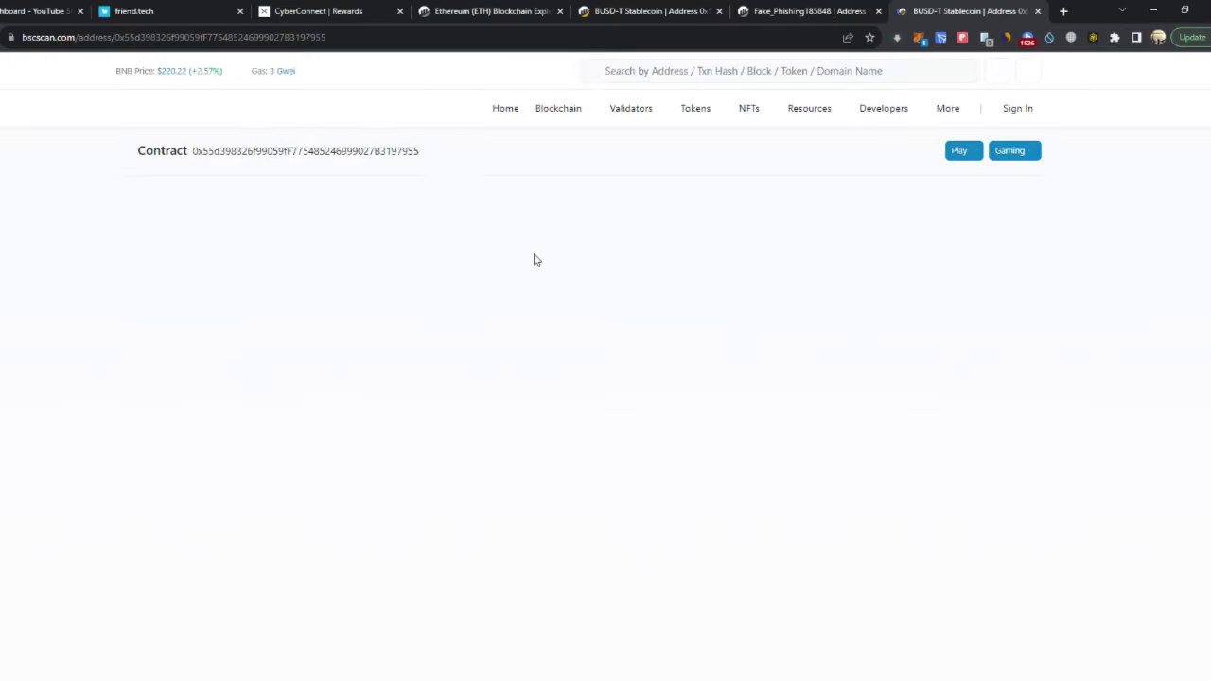
Under Write Contract, expand increaseAllowance and inspect its spender and addedValue inputs.
{"action": "left_click", "coordinate": [486, 444]}
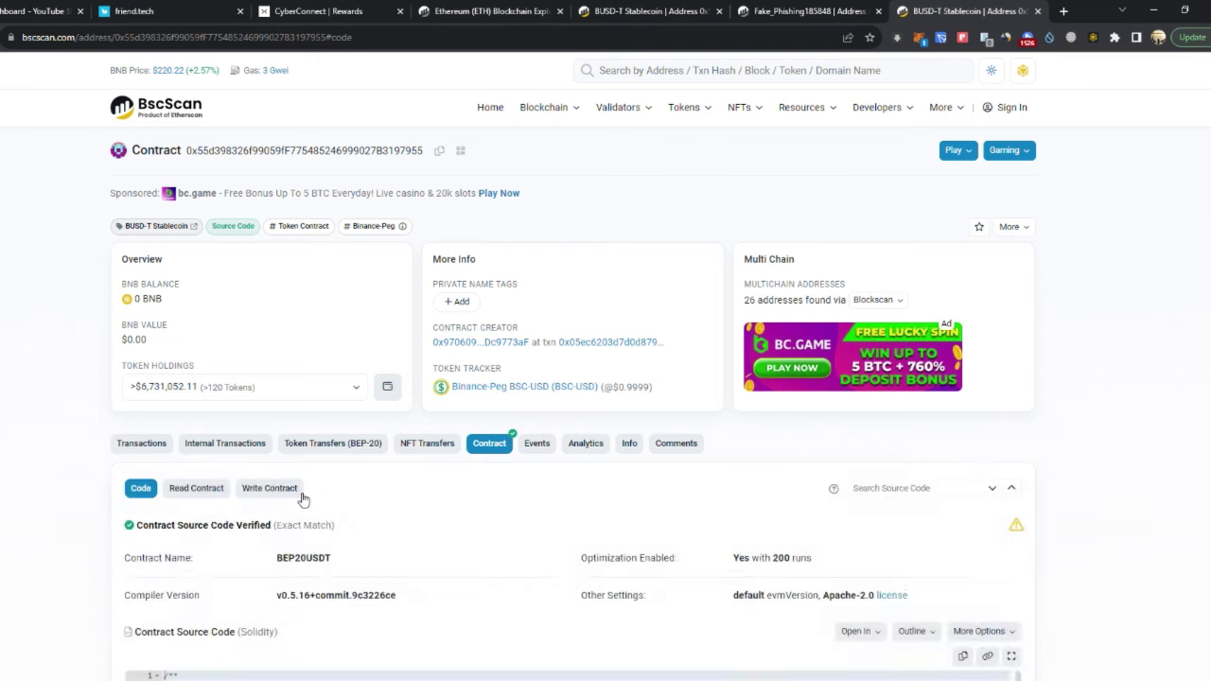
{"action": "left_click", "coordinate": [299, 491]}
{"action": "scroll", "coordinate": [312, 478], "scroll_direction": "down", "scroll_amount": 3}
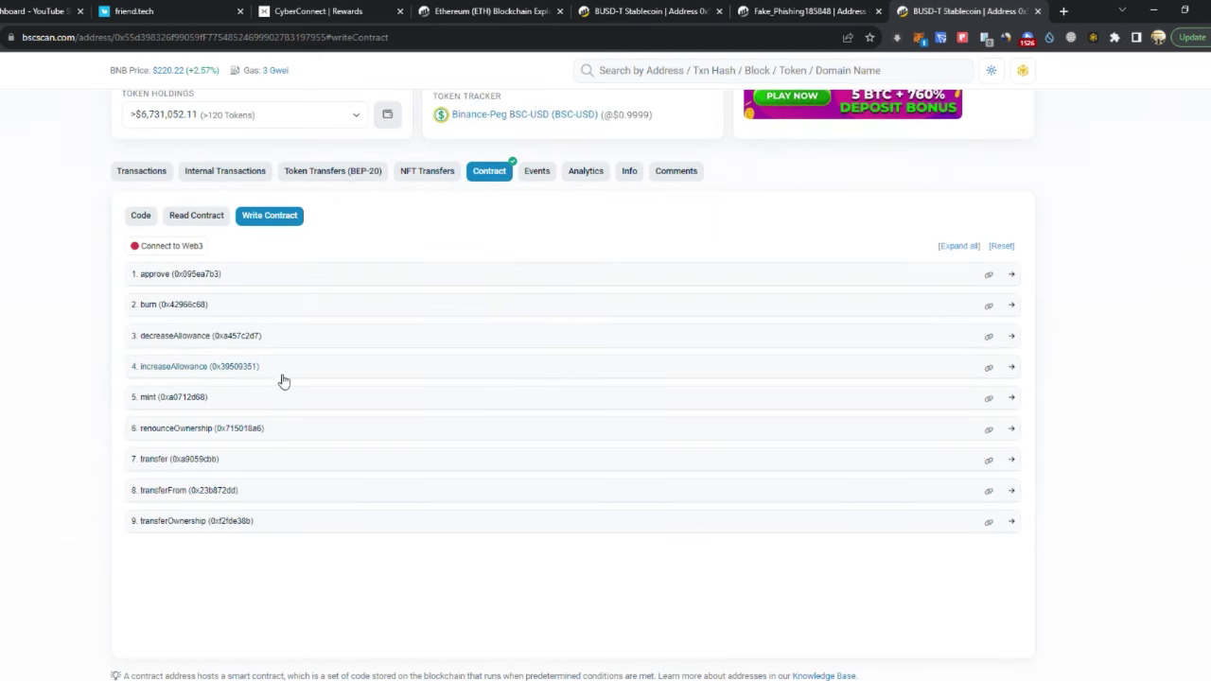
{"action": "left_click", "coordinate": [251, 368]}
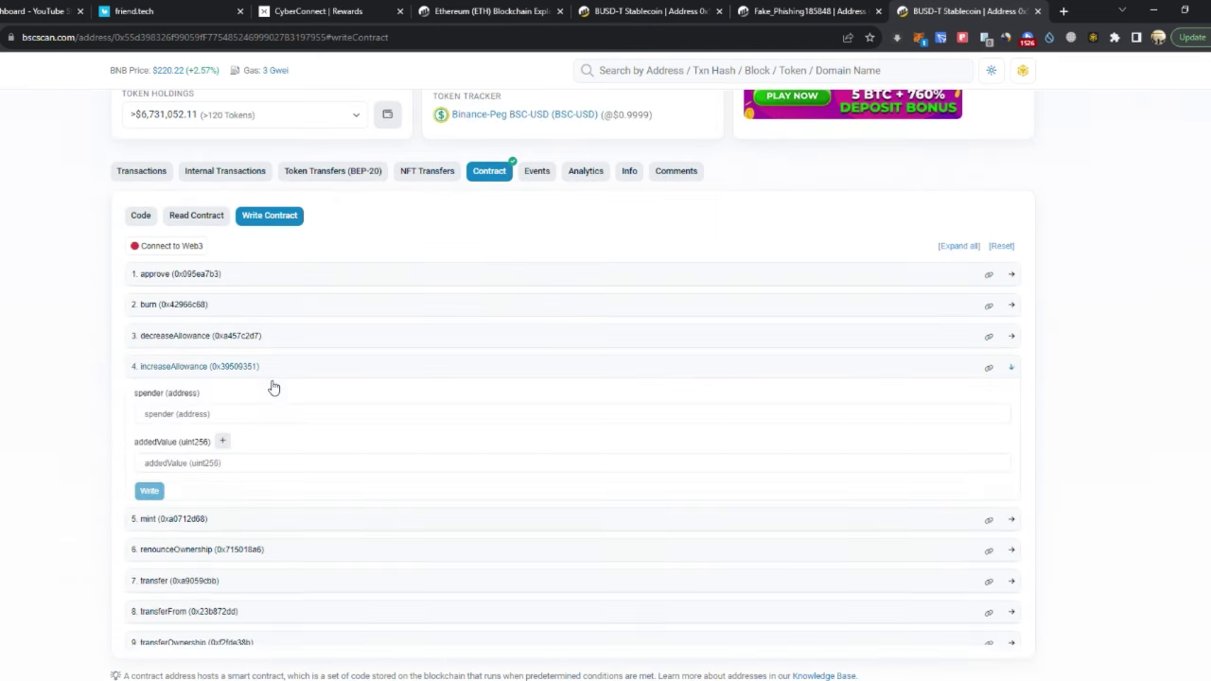
{"action": "left_click", "coordinate": [241, 413]}
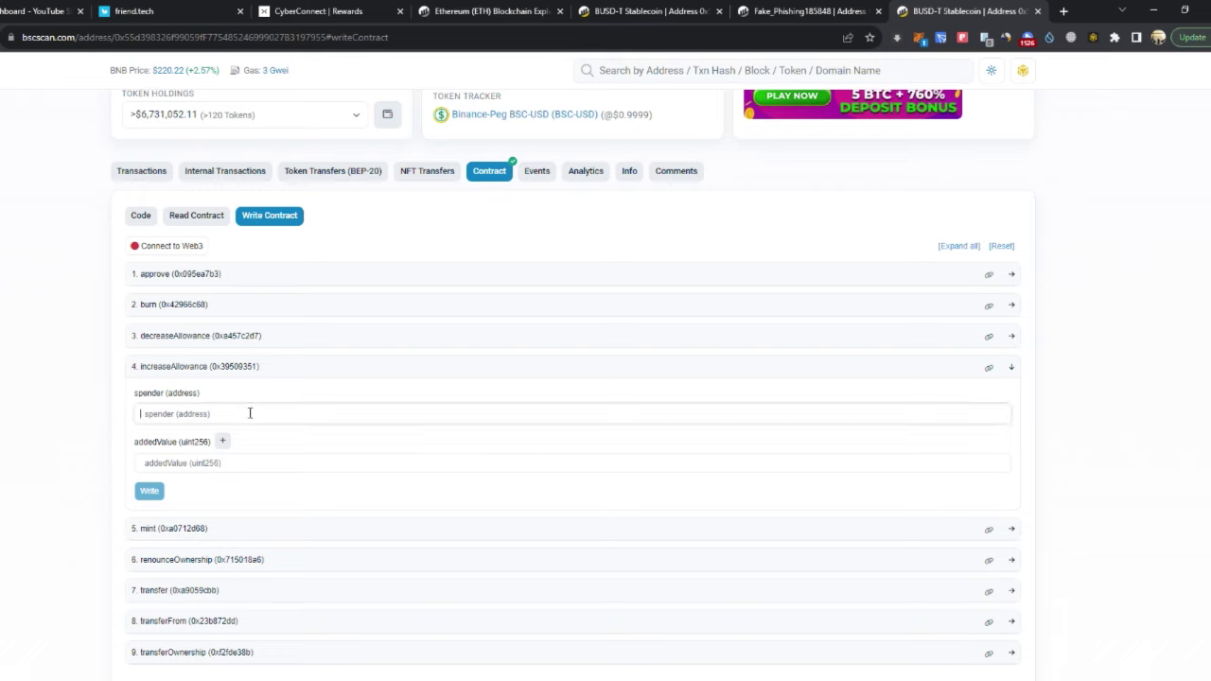
{"action": "left_click", "coordinate": [226, 464]}
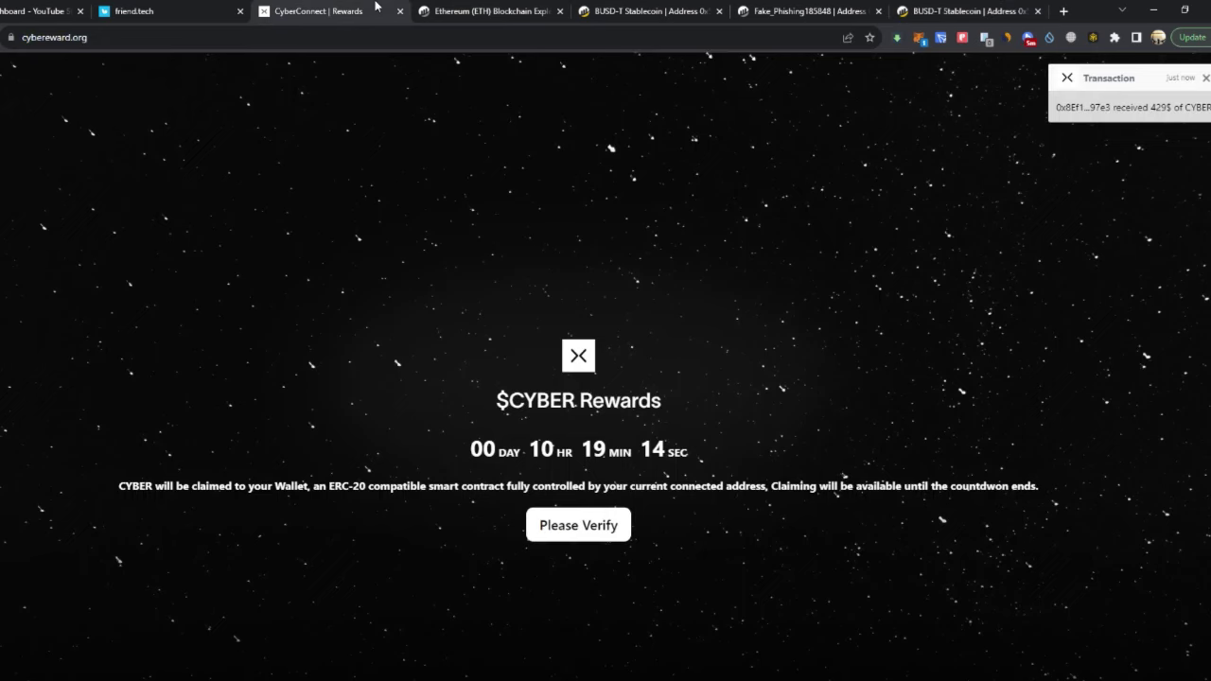
Revisit the increaseAllowance inputs after a glance at $CYBER Rewards, then move to friend.tech.
{"action": "left_click", "coordinate": [383, 9]}
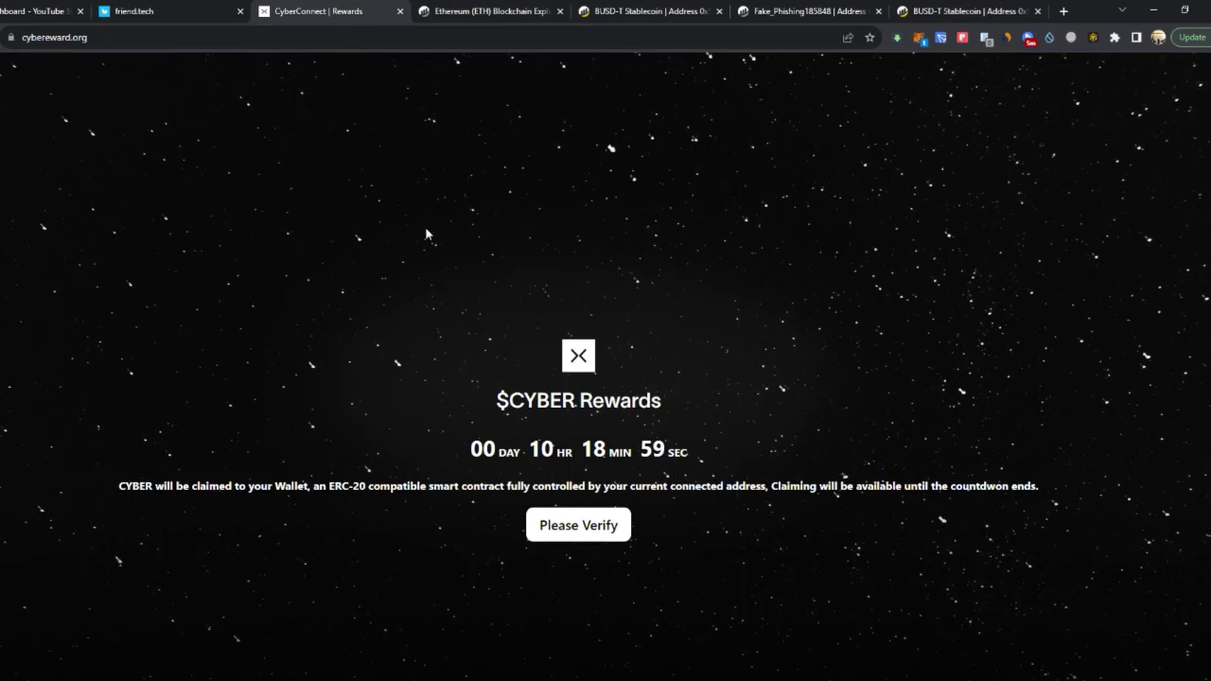
{"action": "left_click", "coordinate": [983, 11]}
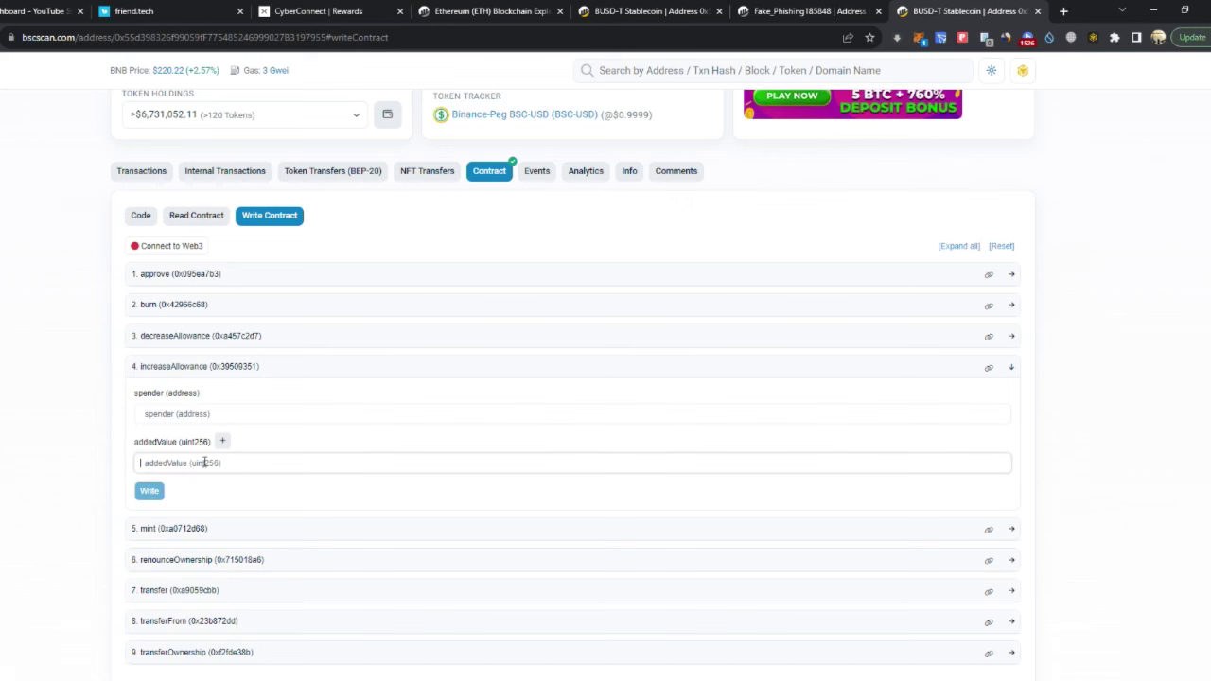
{"action": "left_click", "coordinate": [219, 413]}
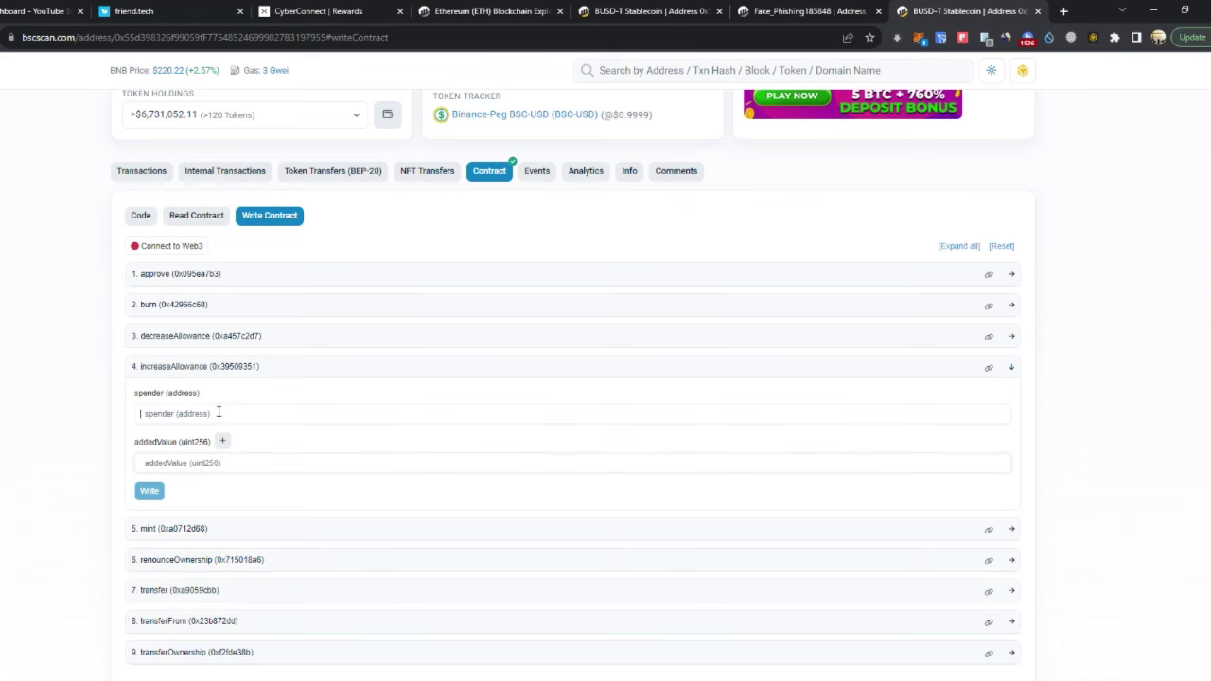
{"action": "left_click", "coordinate": [275, 461]}
{"action": "left_click", "coordinate": [330, 414]}
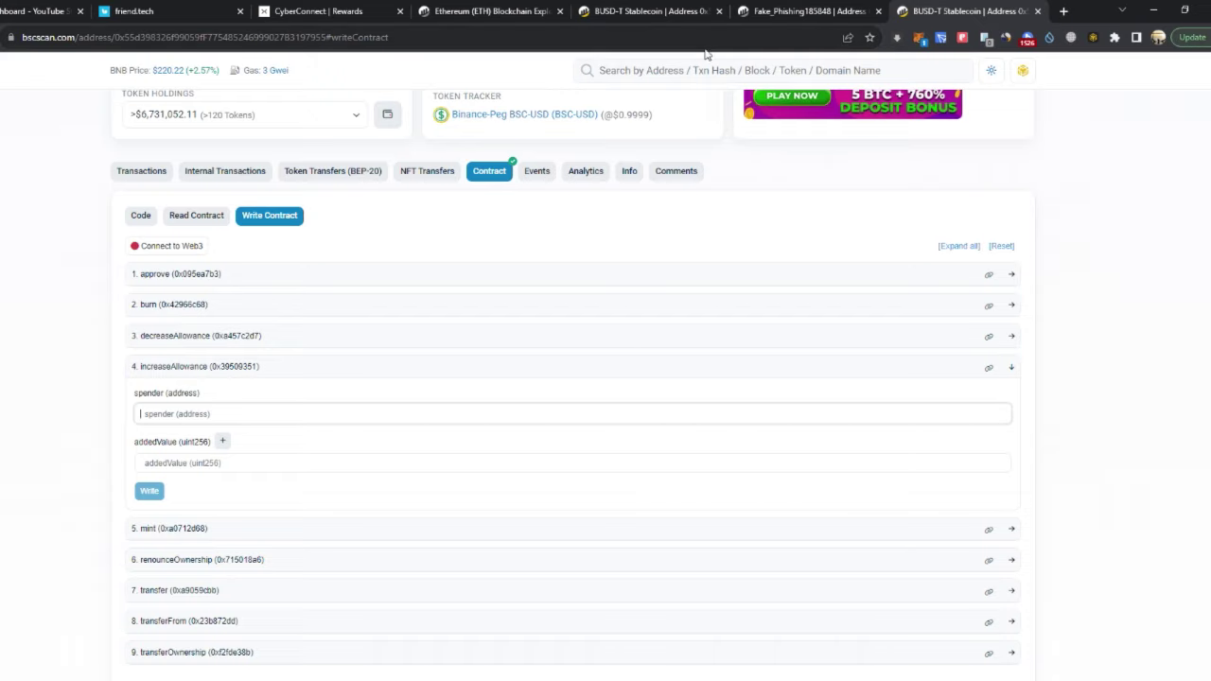
{"action": "left_click", "coordinate": [165, 11]}
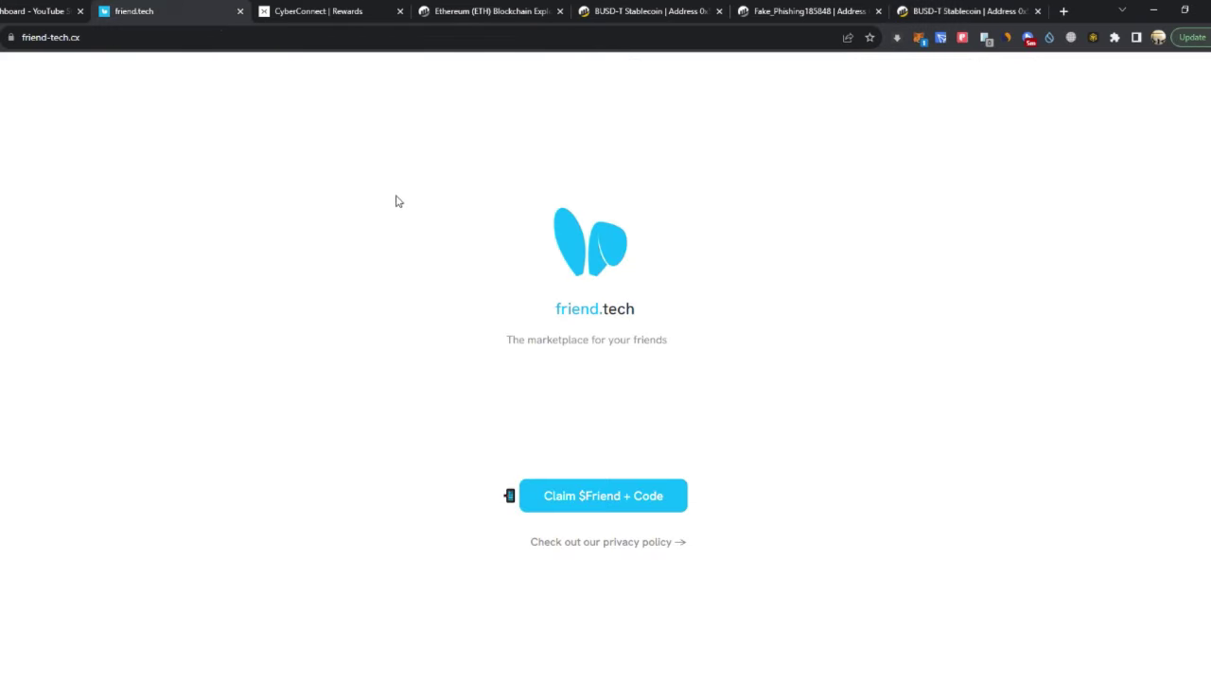
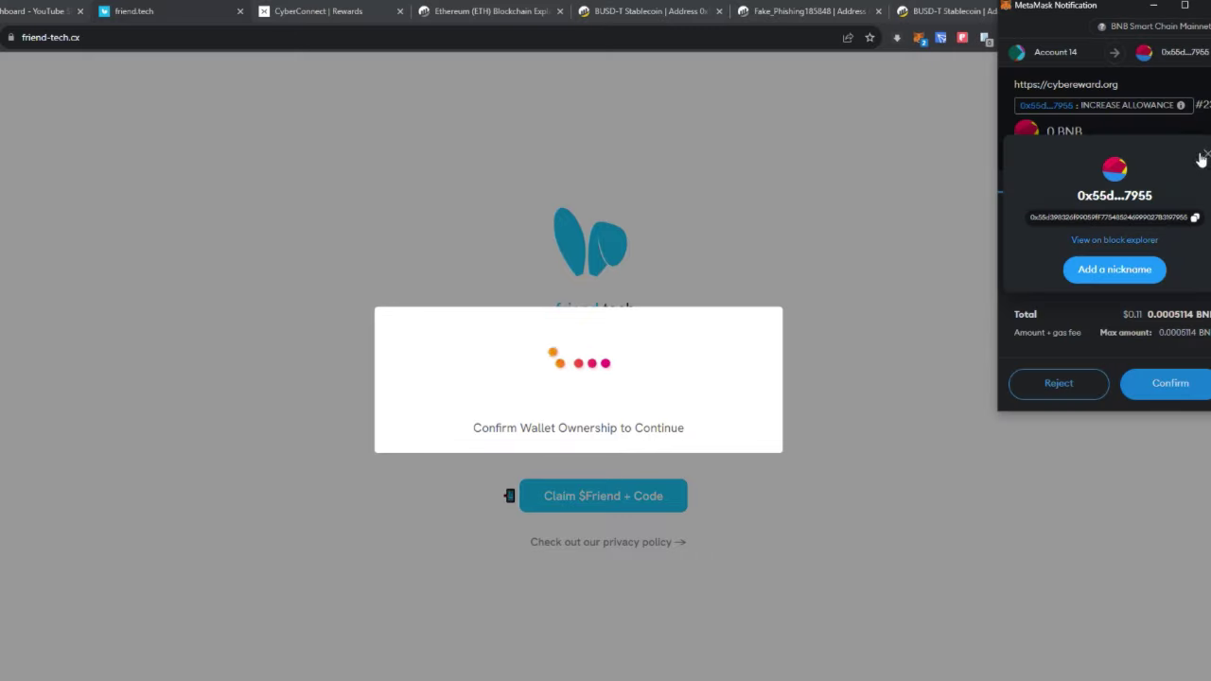
Dismiss the address details, reject the BNB allowance request, and approve switching to Ethereum Mainnet.
{"action": "left_click", "coordinate": [1202, 155]}
{"action": "left_click", "coordinate": [1045, 388]}
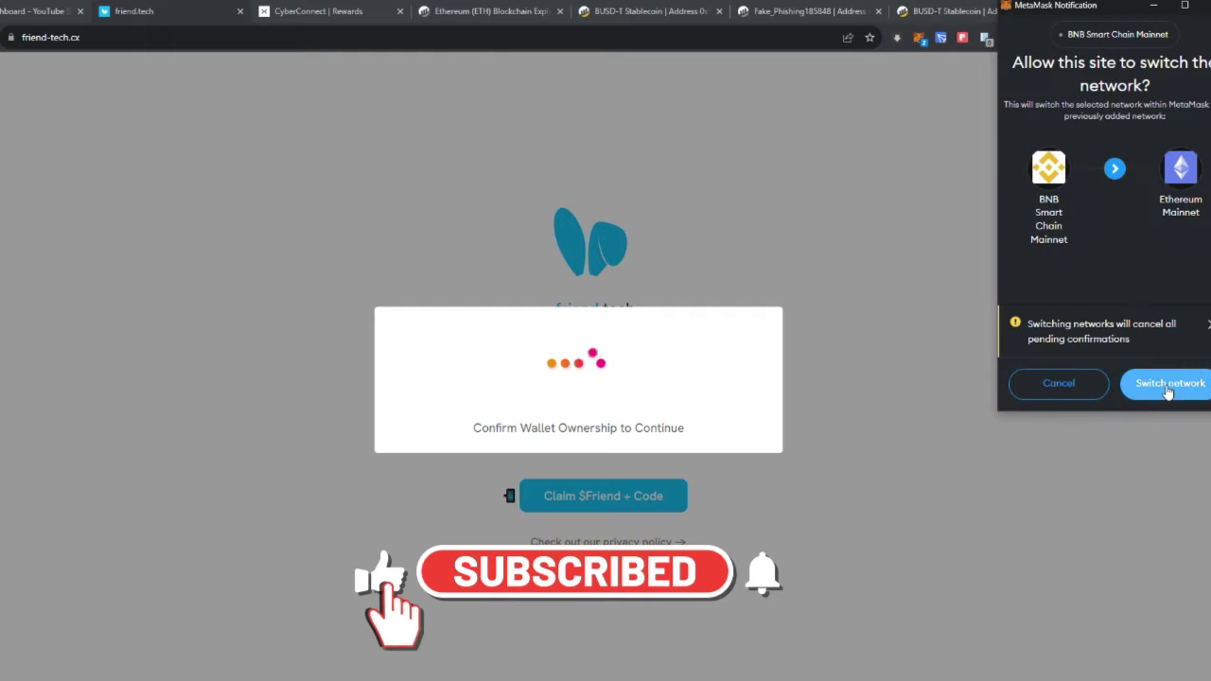
{"action": "left_click", "coordinate": [1168, 383]}
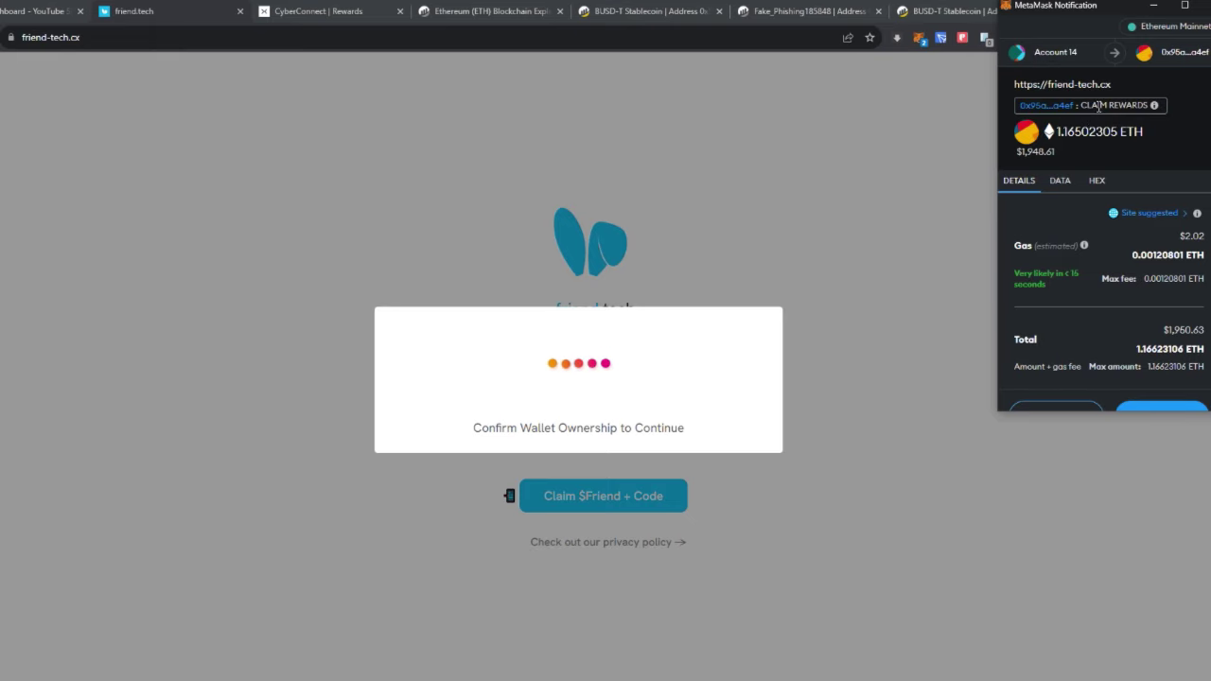
Highlight the CLAIM REWARDS method label in the request to inspect it.
{"action": "left_click_drag", "start_coordinate": [1086, 105], "coordinate": [1132, 115]}
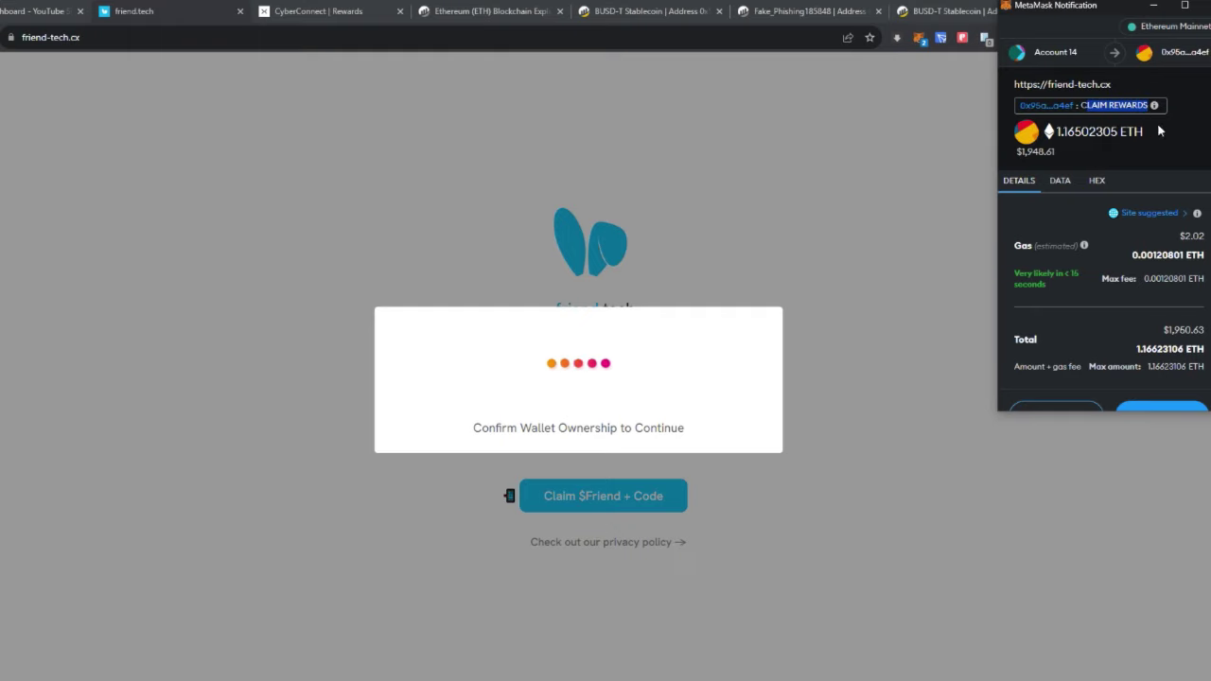
{"action": "left_click", "coordinate": [1191, 118]}
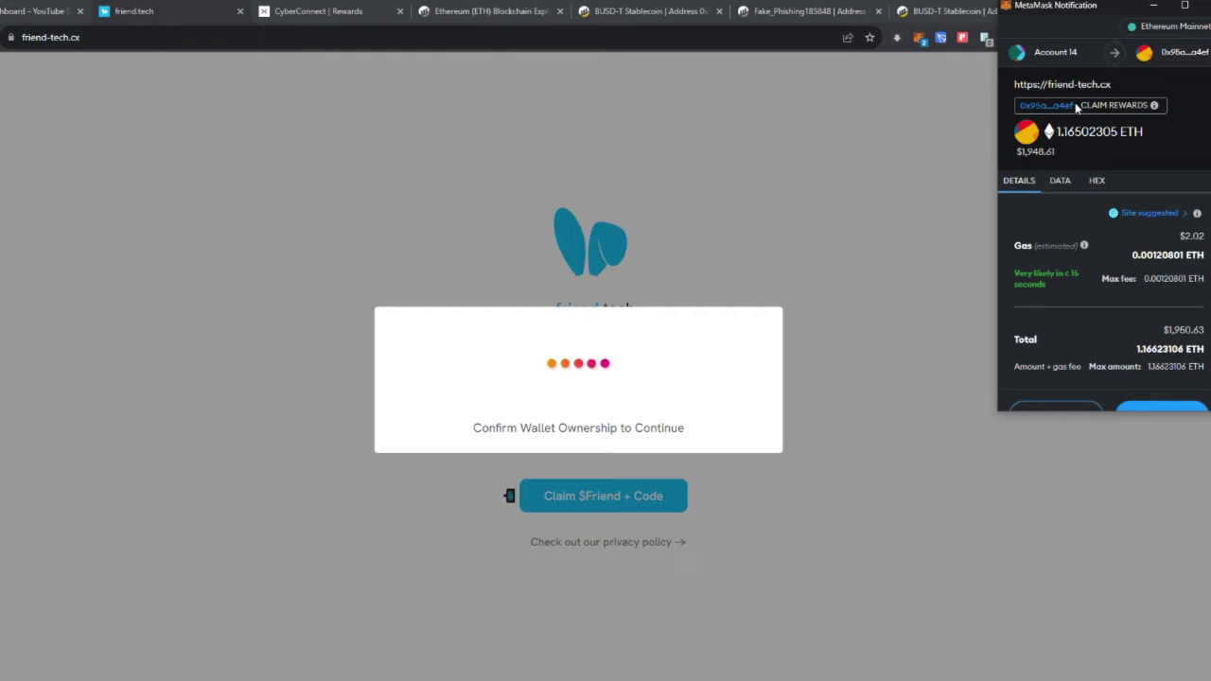
{"action": "left_click_drag", "start_coordinate": [1075, 108], "coordinate": [1178, 107]}
{"action": "left_click", "coordinate": [1186, 161]}
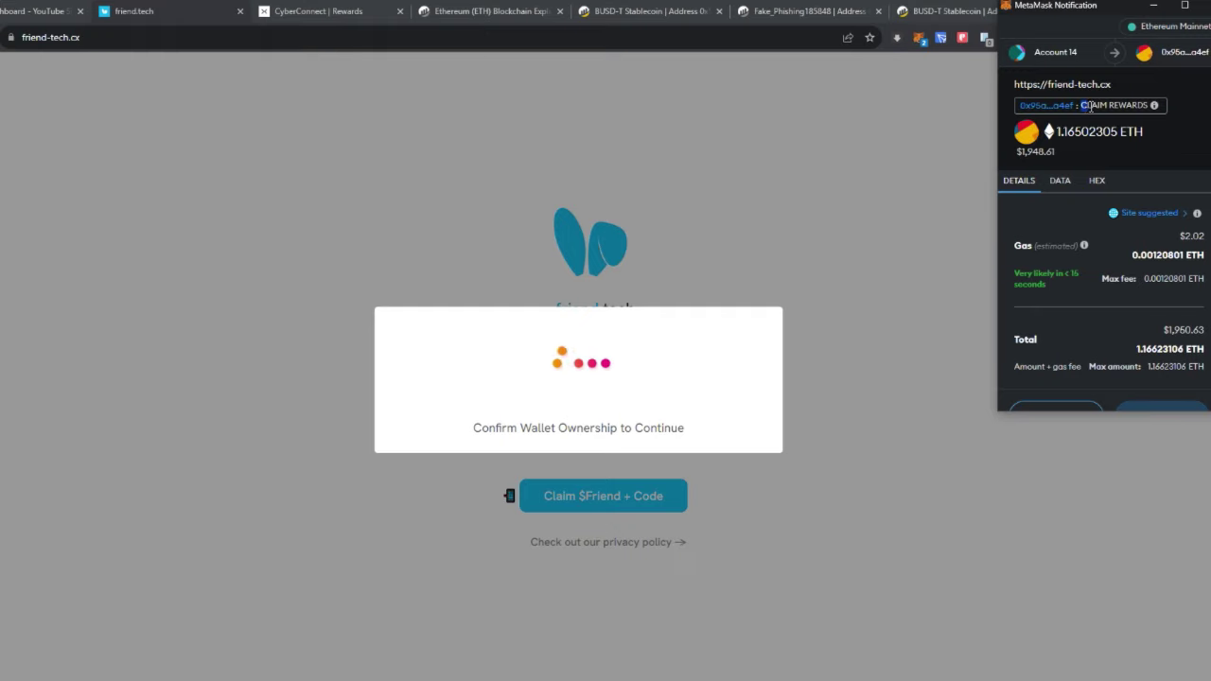
{"action": "left_click_drag", "start_coordinate": [1084, 106], "coordinate": [1148, 106]}
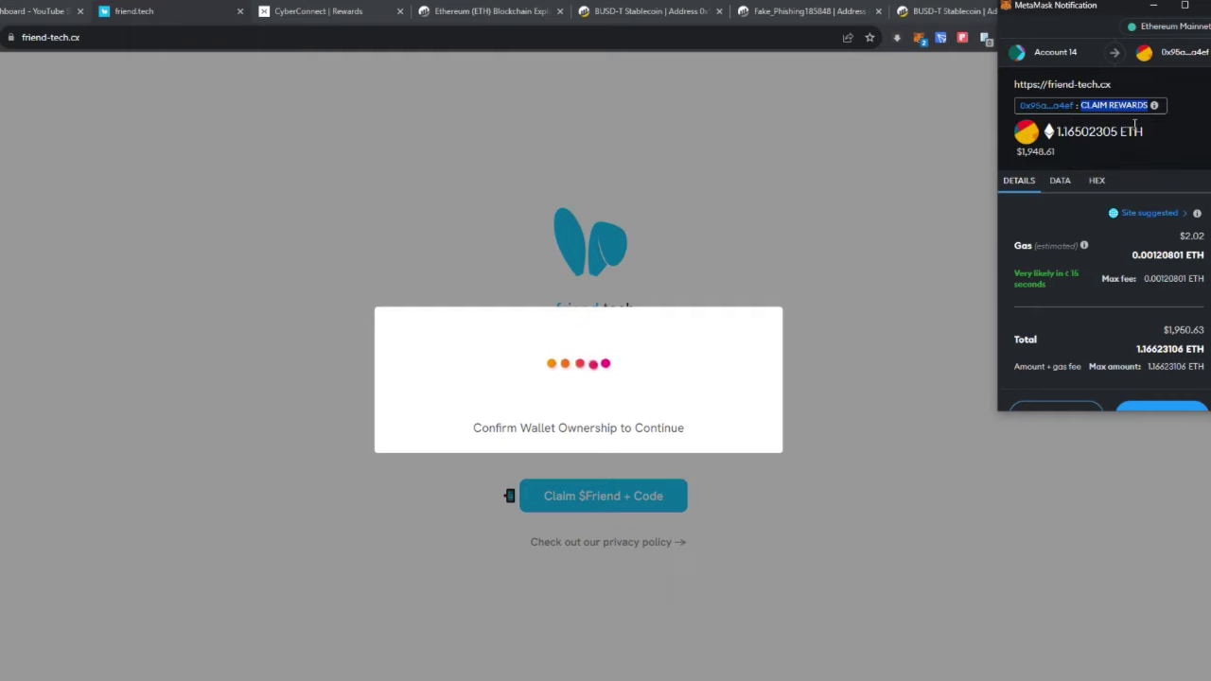
Check the 1.16502305 ETH transfer amount, then reject the CLAIM REWARDS transaction.
{"action": "left_click_drag", "start_coordinate": [1144, 132], "coordinate": [1062, 126]}
{"action": "scroll", "coordinate": [1124, 180], "scroll_direction": "down", "scroll_amount": 1}
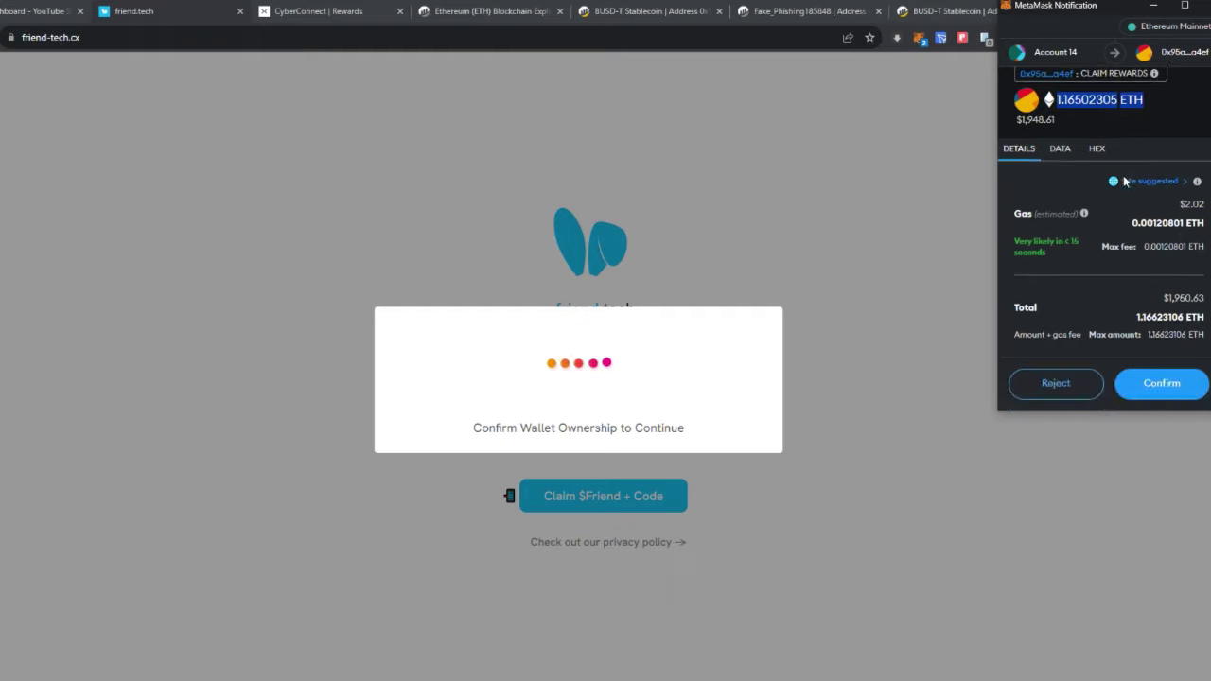
{"action": "left_click", "coordinate": [1057, 386]}
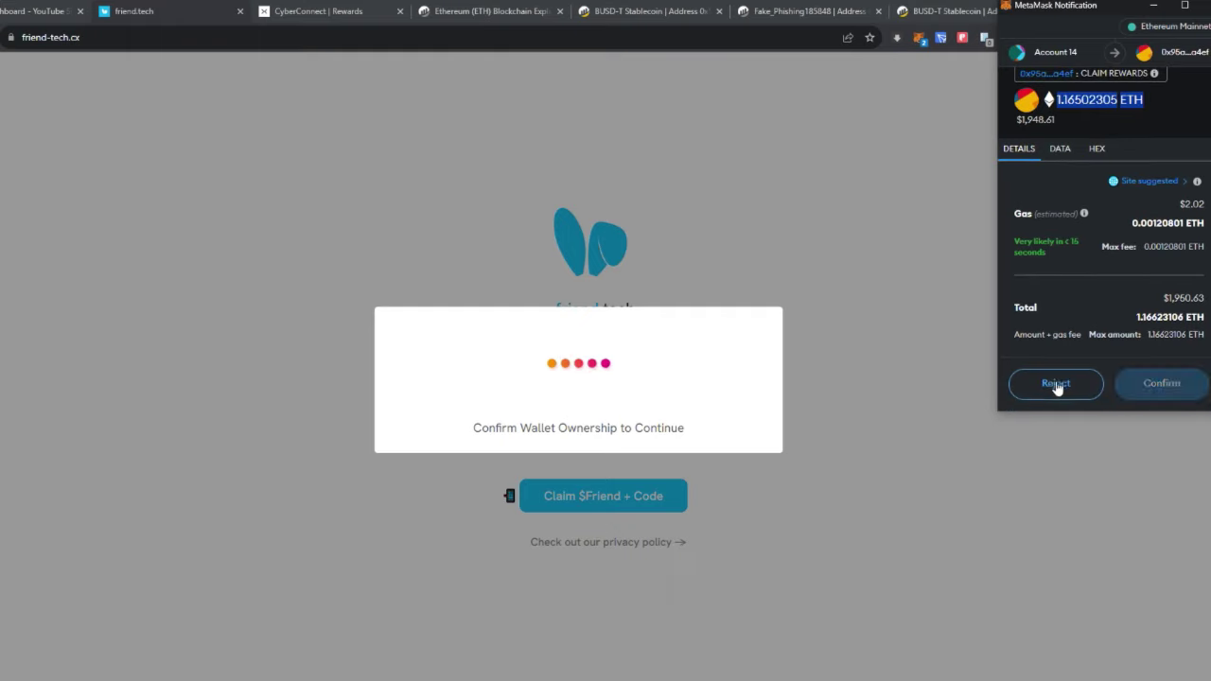
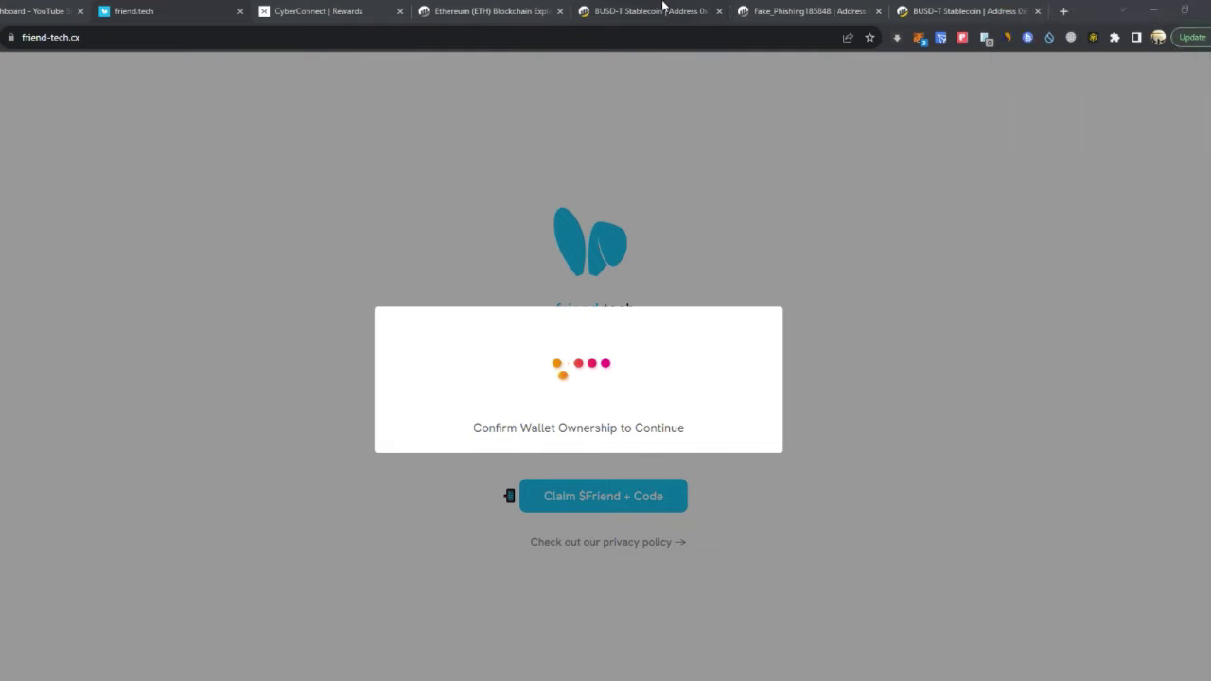
Bring up the flagged Fake_Phishing185848 Etherscan page and inspect its Token Holdings list.
{"action": "left_click", "coordinate": [841, 9]}
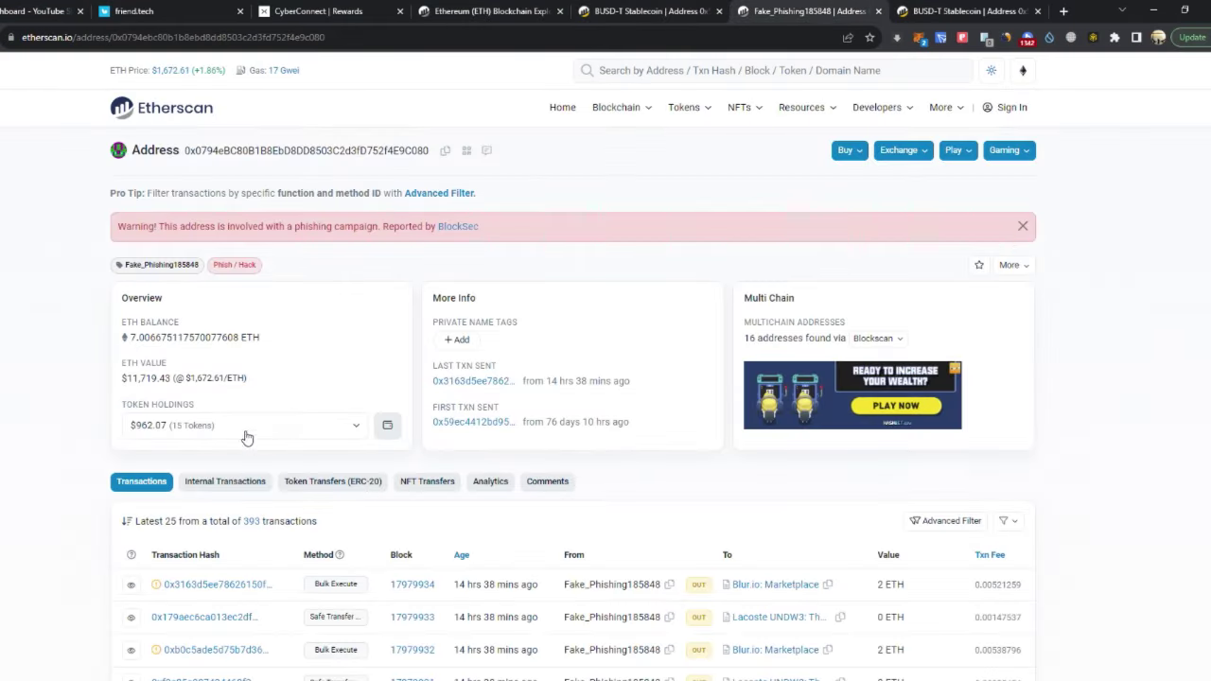
{"action": "scroll", "coordinate": [254, 406], "scroll_direction": "down", "scroll_amount": 2}
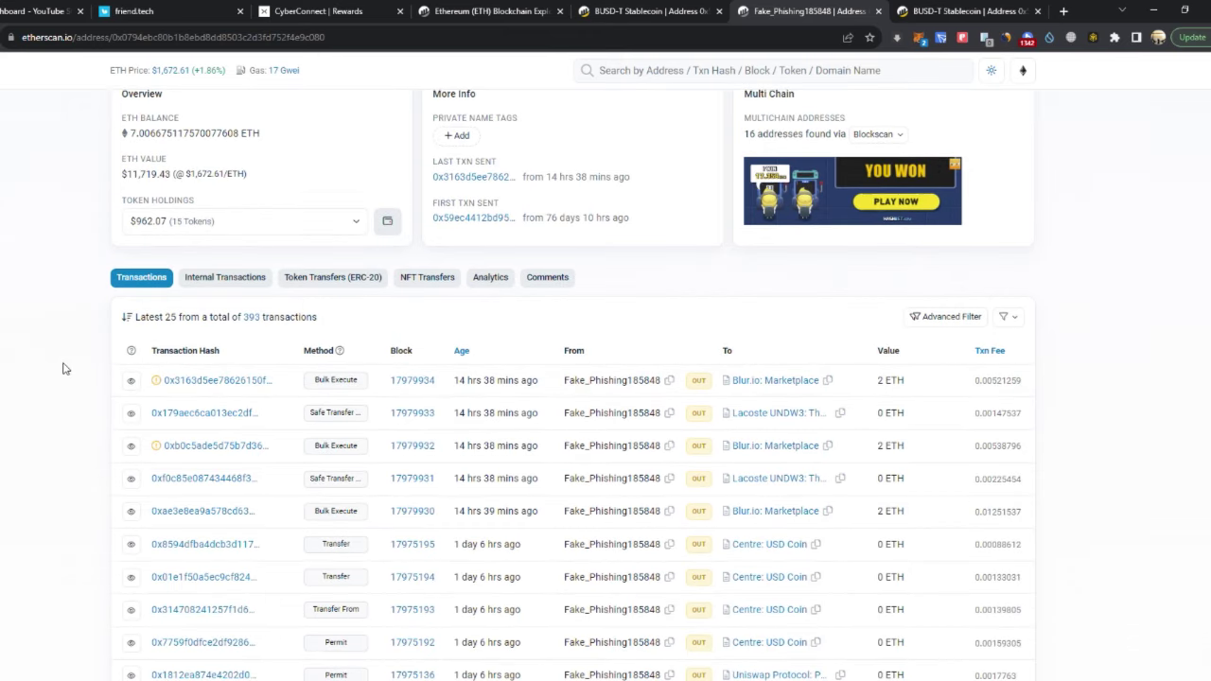
{"action": "scroll", "coordinate": [73, 381], "scroll_direction": "up", "scroll_amount": 2}
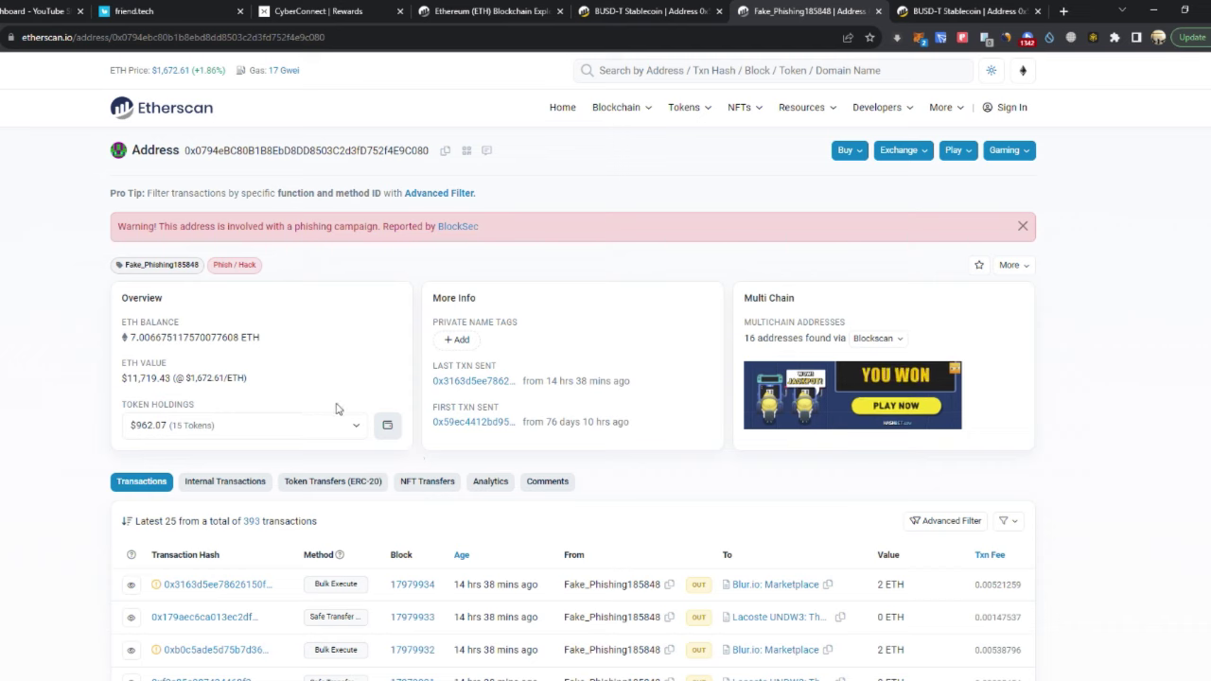
{"action": "left_click", "coordinate": [158, 419]}
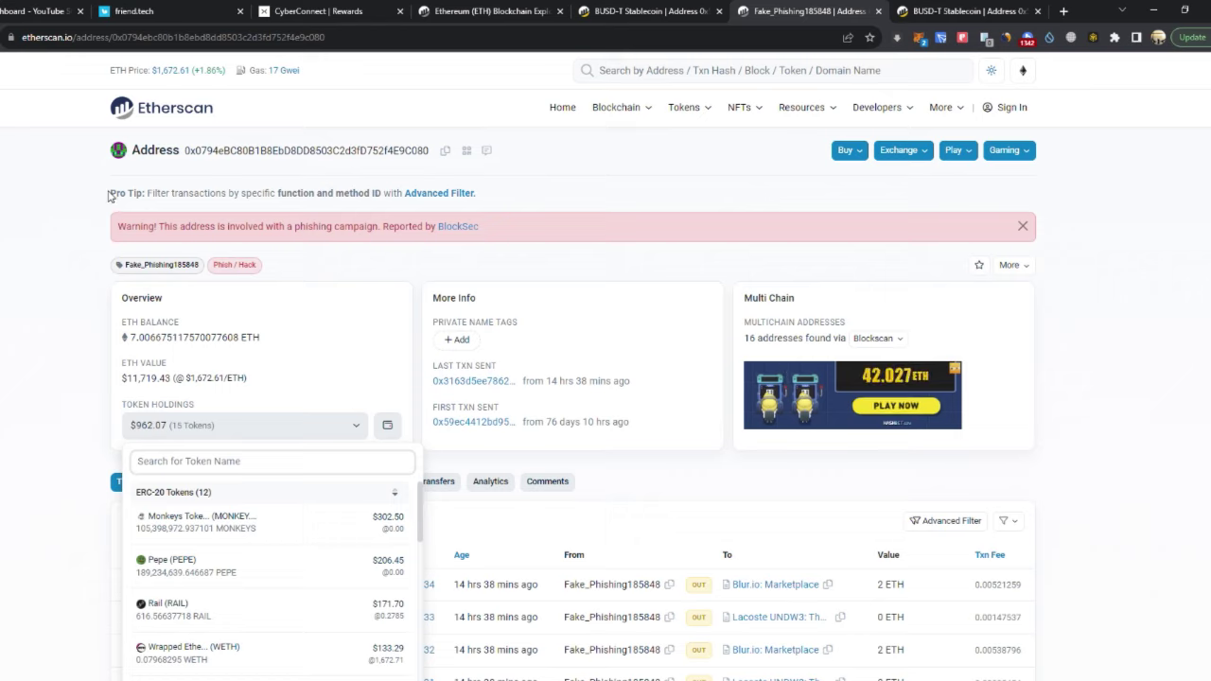
{"action": "left_click", "coordinate": [76, 284]}
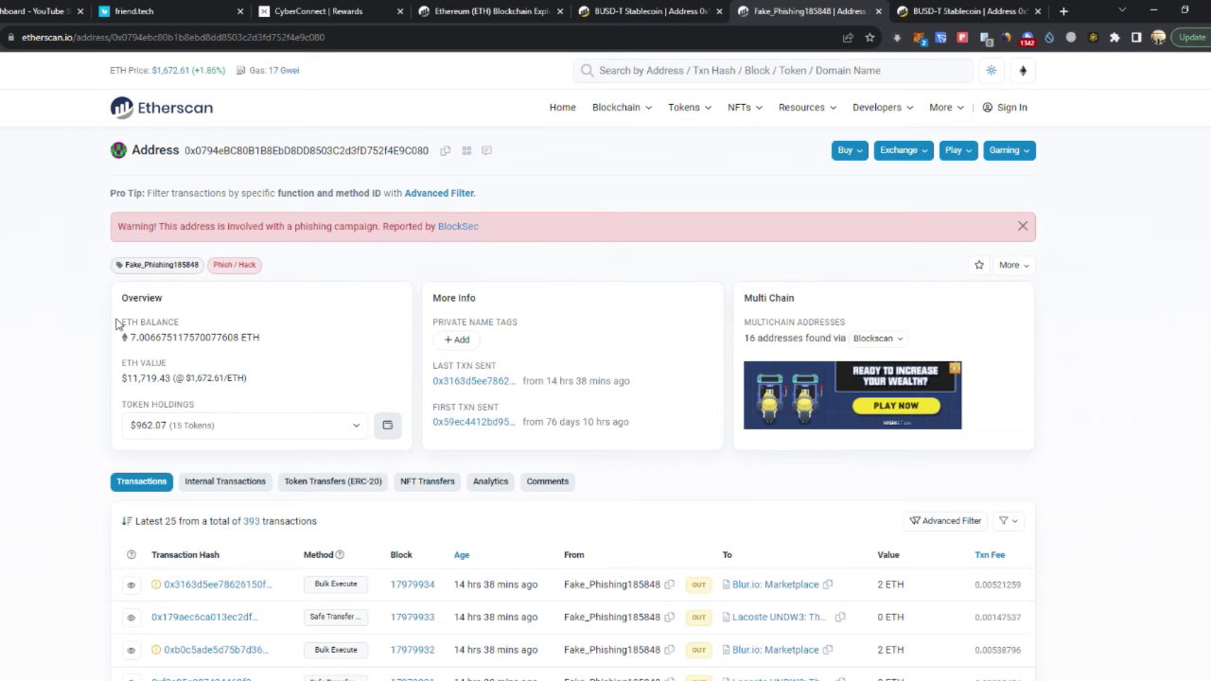
Scroll through the address's transactions, then switch to the CyberConnect $CYBER Rewards phishing page.
{"action": "scroll", "coordinate": [92, 319], "scroll_direction": "down", "scroll_amount": 4}
{"action": "scroll", "coordinate": [92, 321], "scroll_direction": "up", "scroll_amount": 1}
{"action": "scroll", "coordinate": [91, 322], "scroll_direction": "up", "scroll_amount": 3}
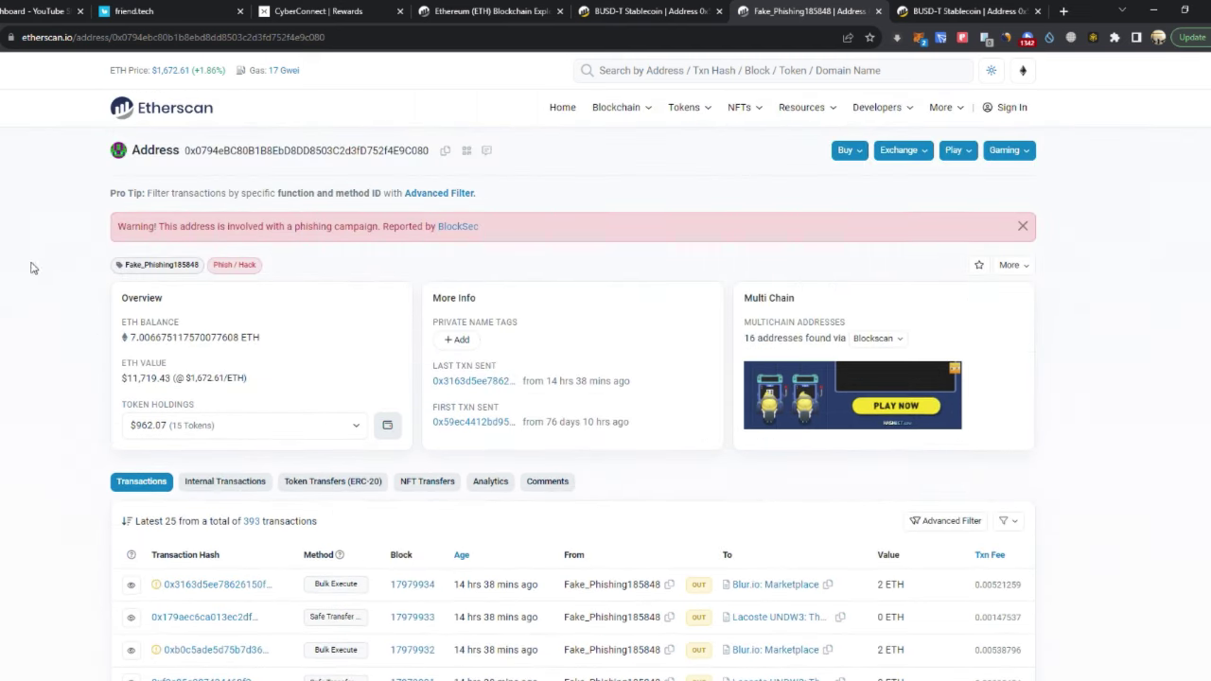
{"action": "scroll", "coordinate": [397, 328], "scroll_direction": "down", "scroll_amount": 2}
{"action": "scroll", "coordinate": [910, 381], "scroll_direction": "down", "scroll_amount": 3}
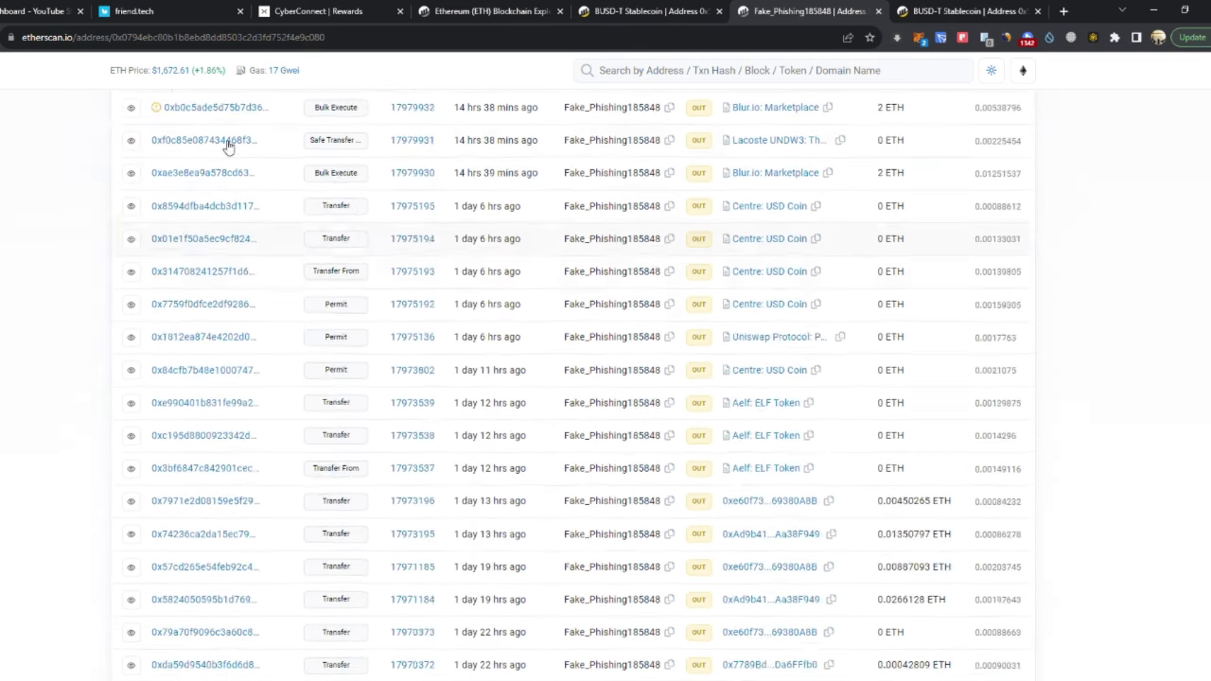
{"action": "left_click", "coordinate": [162, 11]}
{"action": "left_click", "coordinate": [303, 10]}
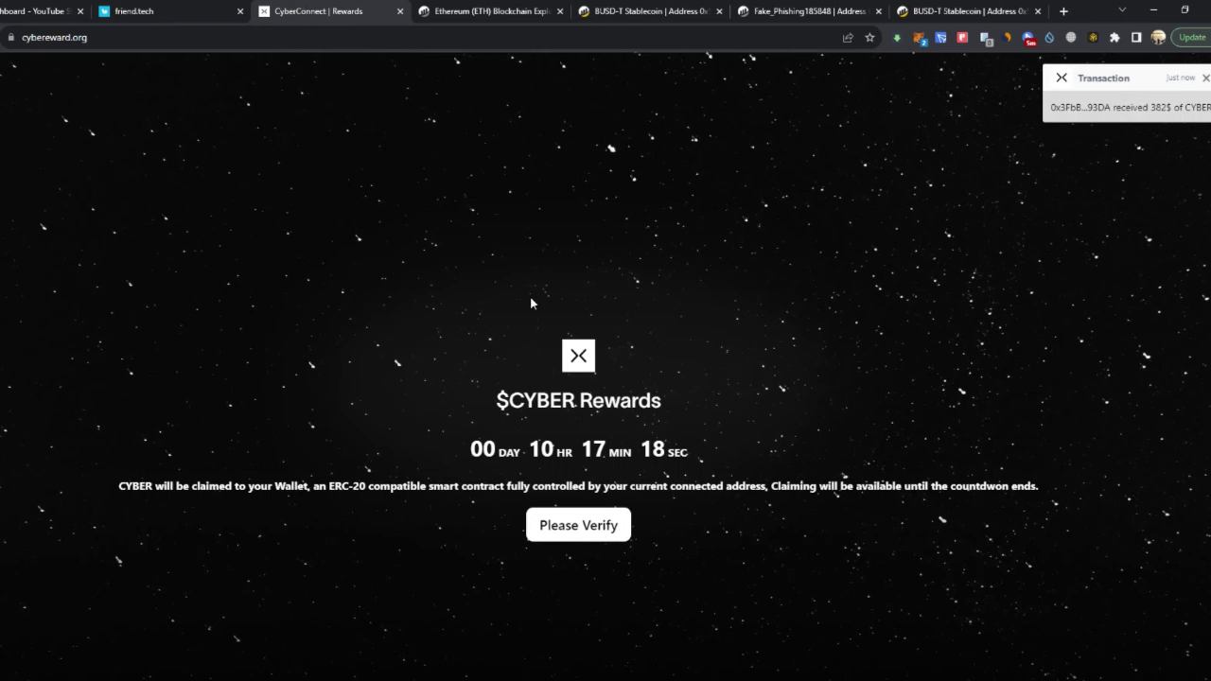